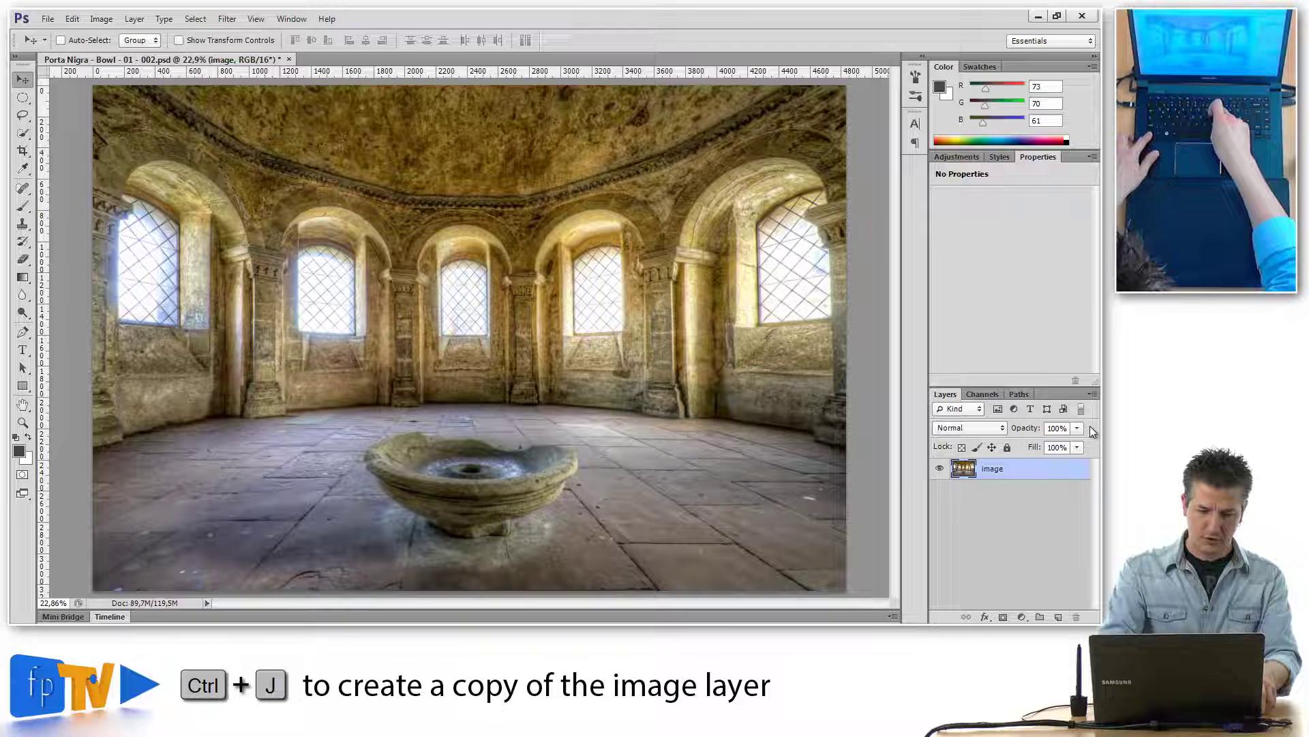
Step: Duplicate the image layer and set up a low-hardness Spot Healing Brush at 100% view
key(ctrl+j)
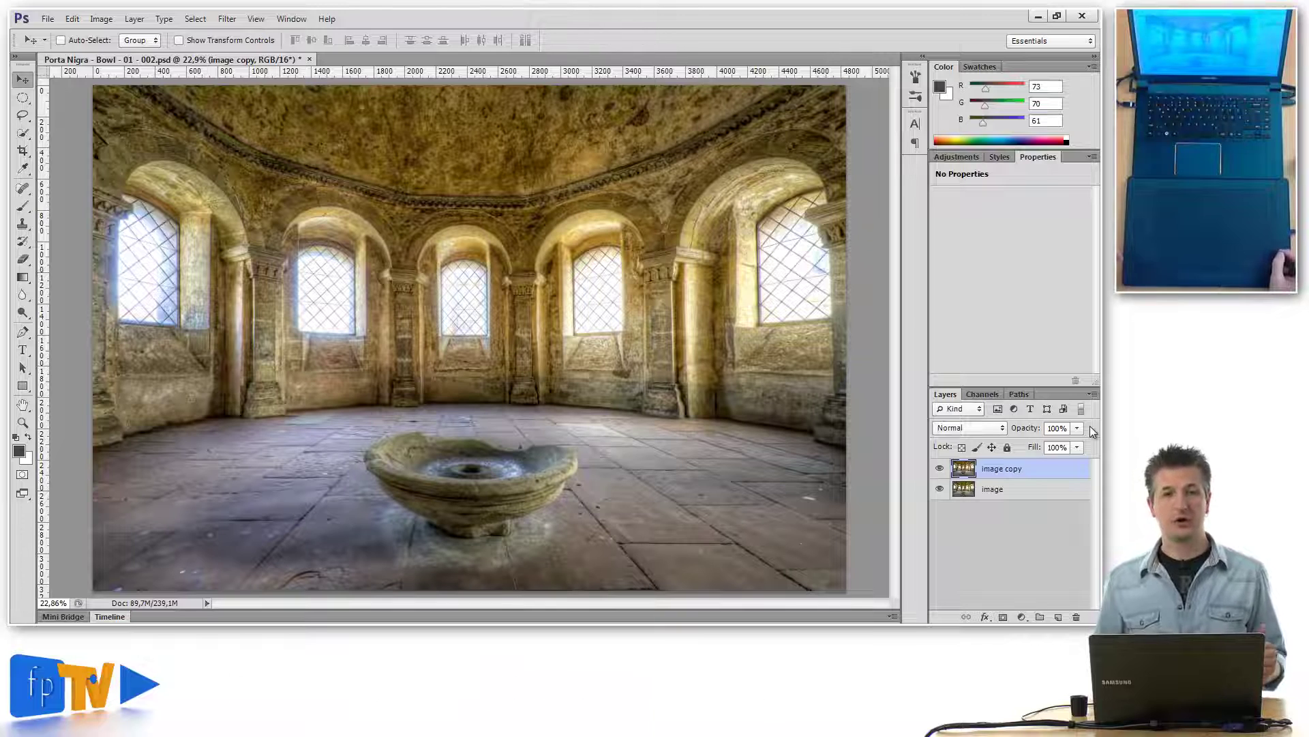
click(24, 189)
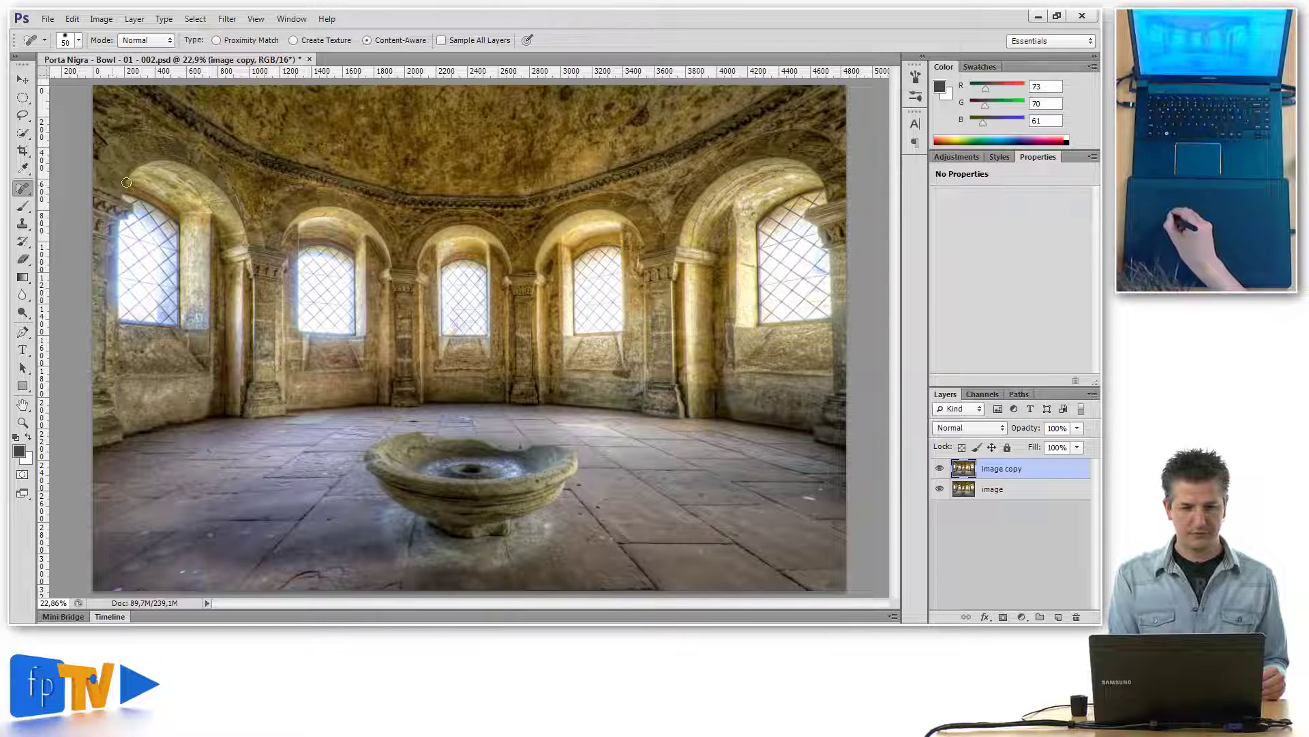
key(ctrl+1)
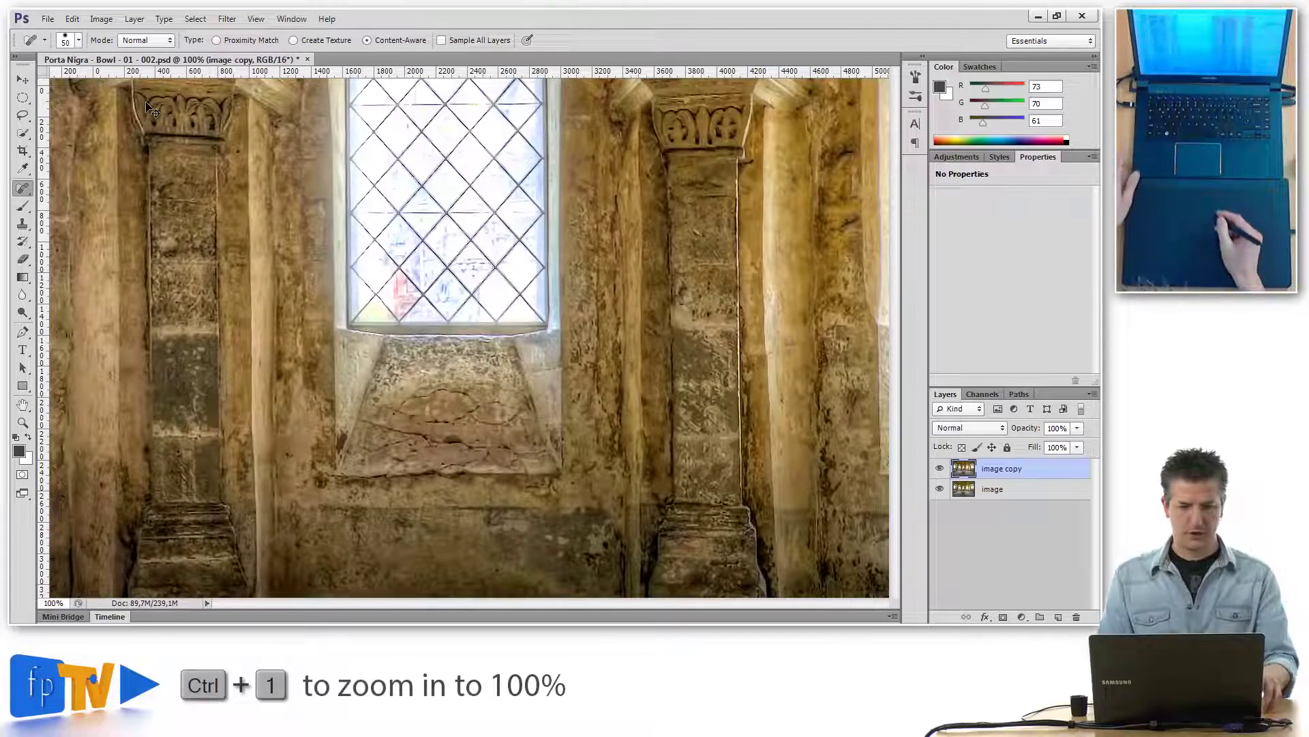
drag(342, 448, 555, 450)
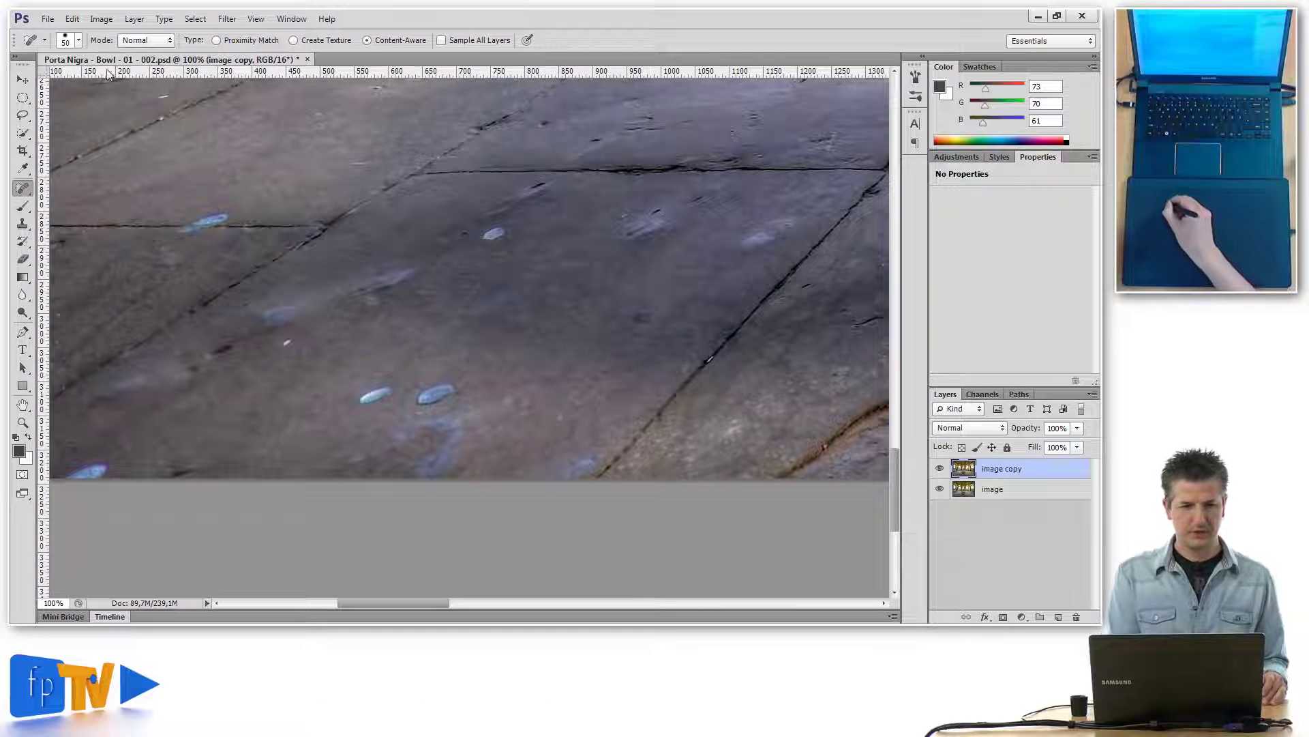
click(80, 45)
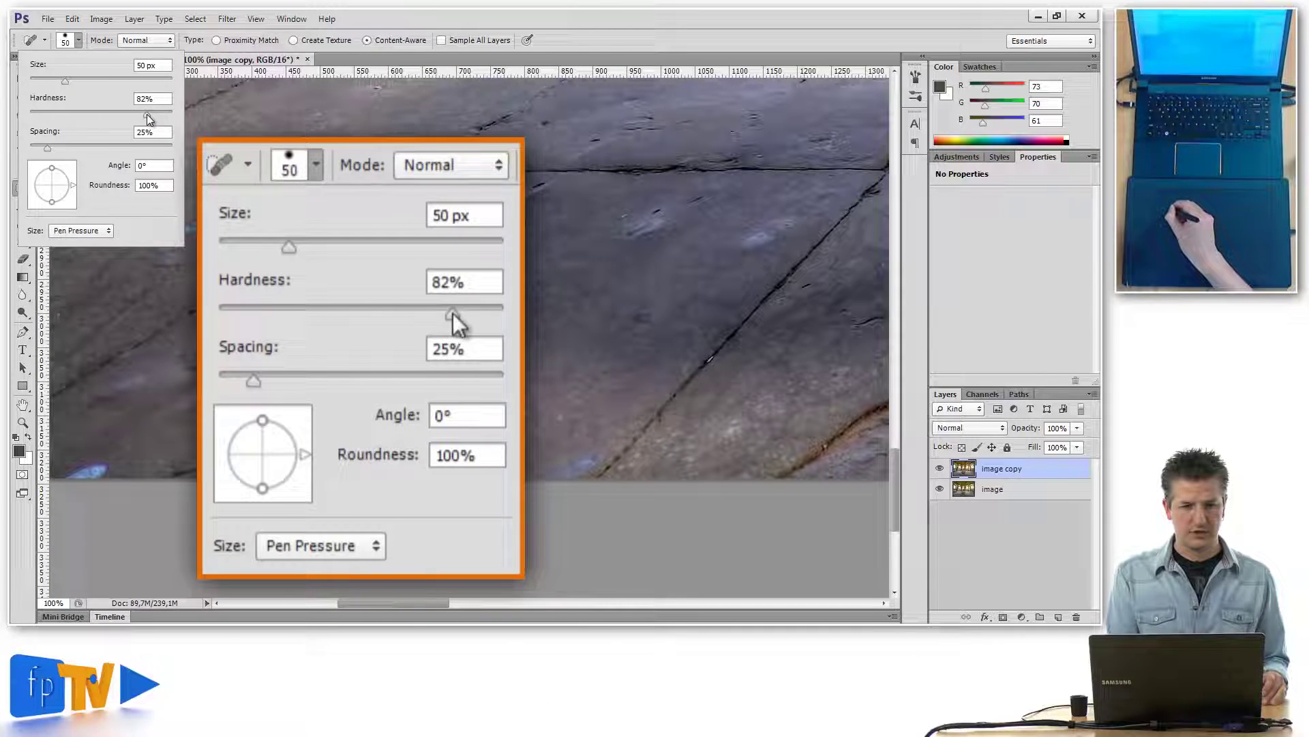
drag(146, 113, 109, 117)
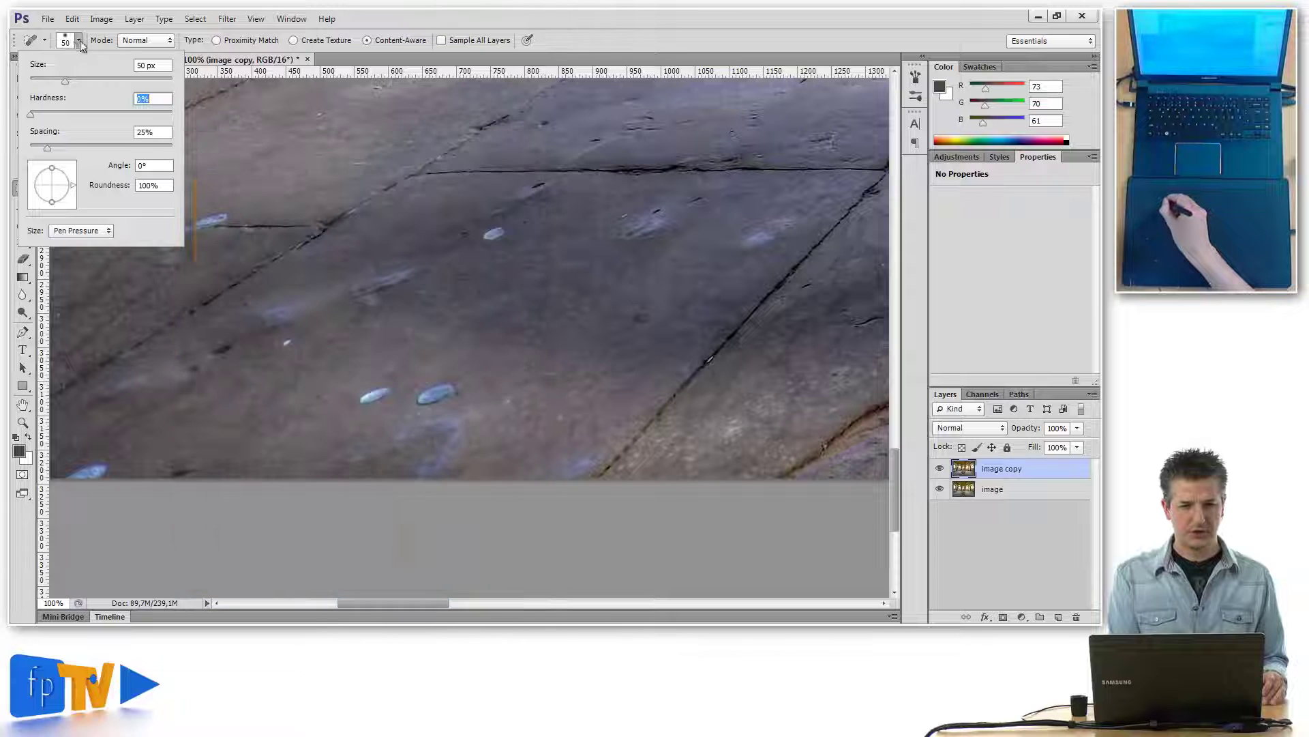
click(79, 42)
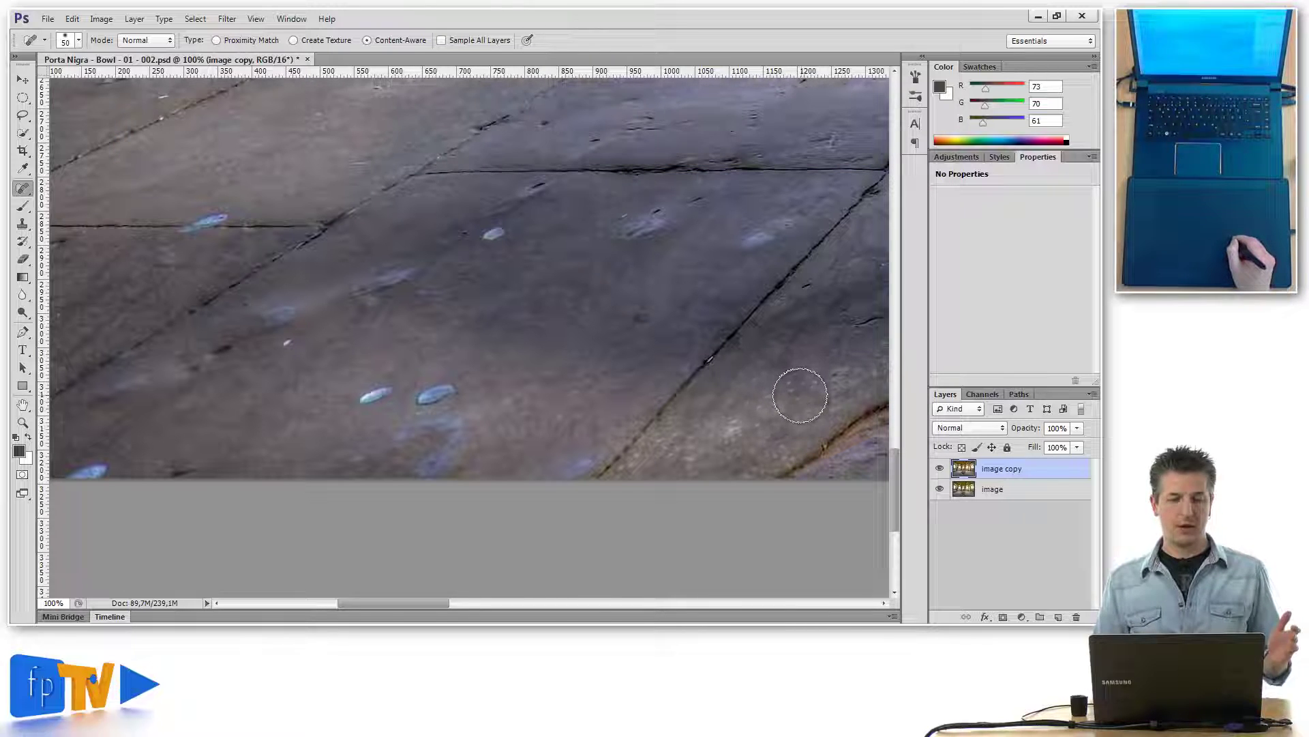
Step: Heal four blue flecks across the stone floor on the image copy
mouse_move(432, 382)
mouse_down()
mouse_move(421, 399)
mouse_move(381, 402)
mouse_move(375, 388)
mouse_up()
drag(500, 226, 484, 235)
drag(630, 226, 655, 218)
drag(760, 239, 743, 254)
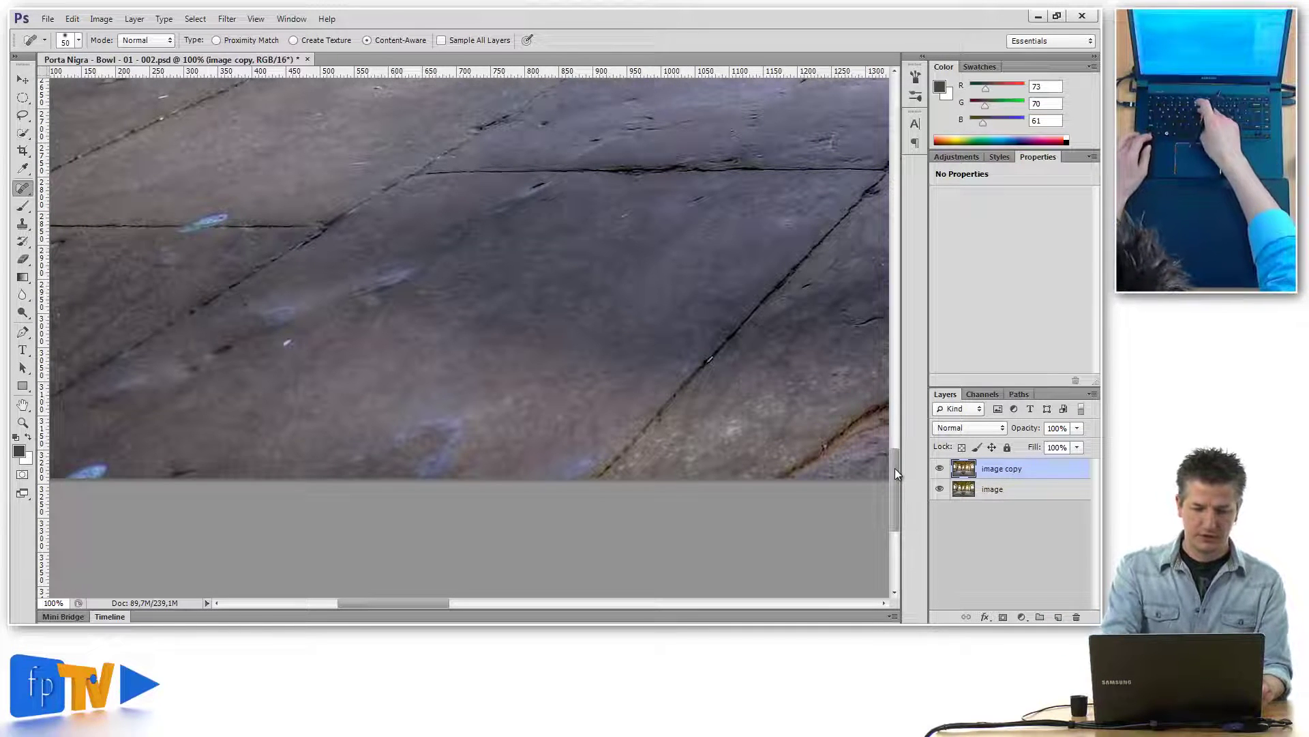
key(ctrl+z)
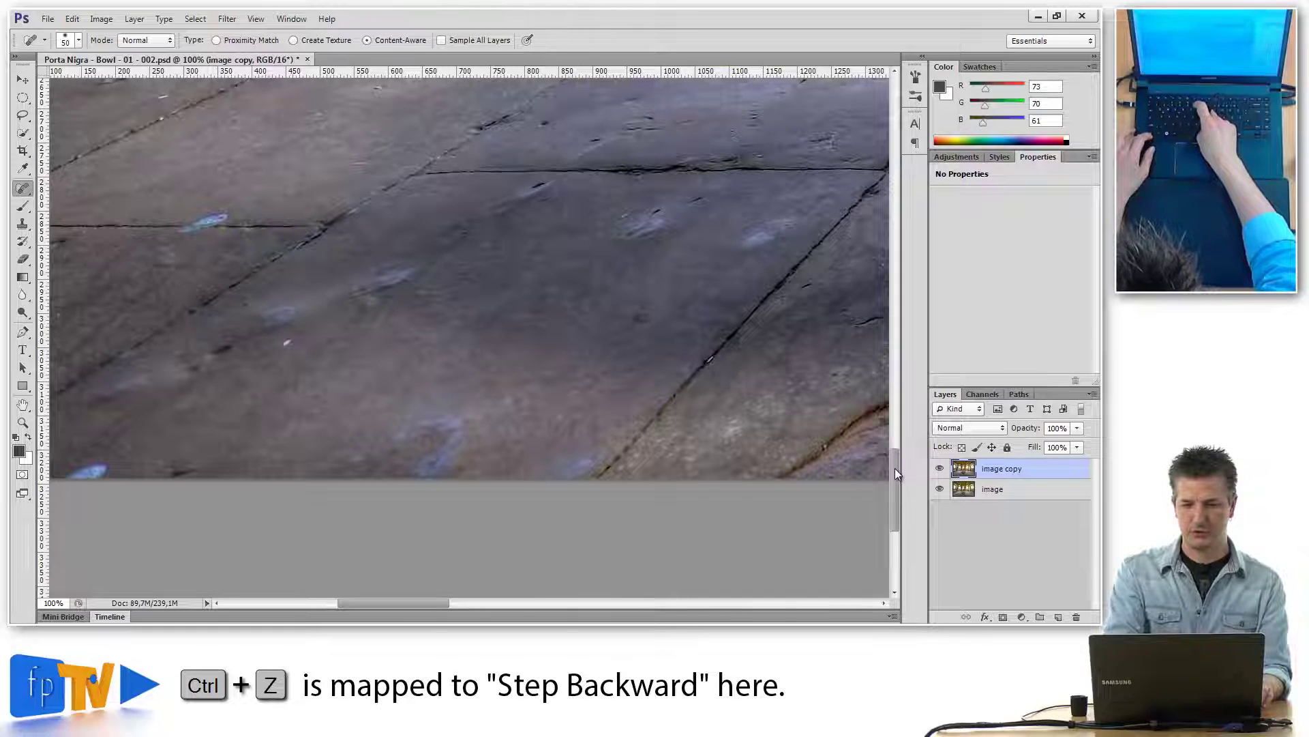
key(ctrl+z)
key(ctrl+z)
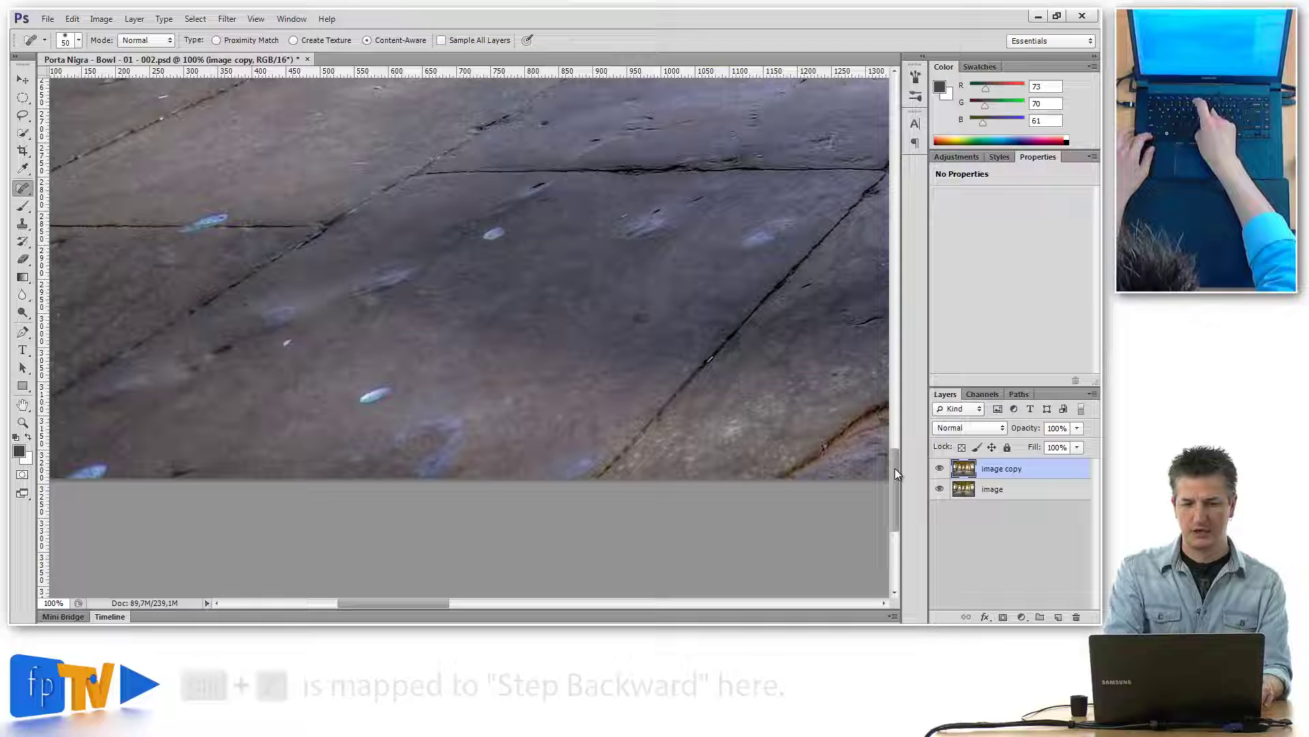
key(ctrl+z)
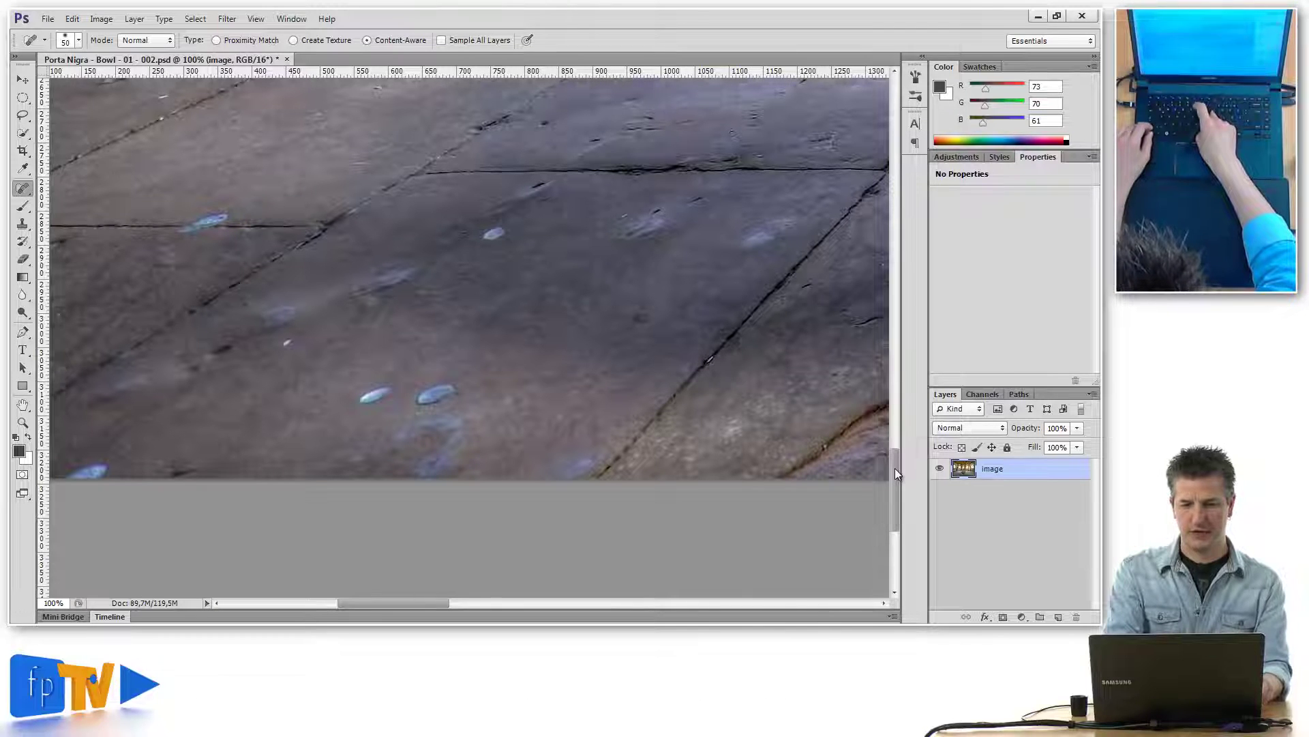
key(ctrl+j)
click(437, 394)
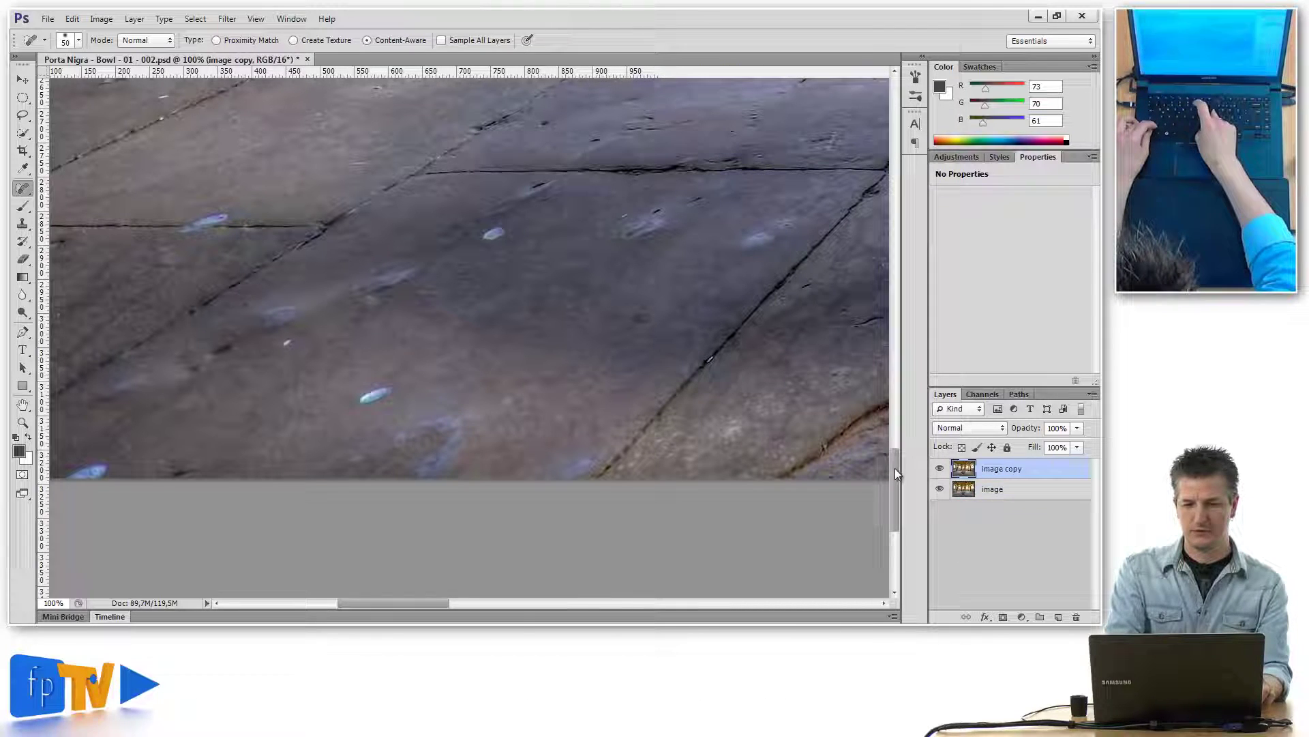
click(375, 396)
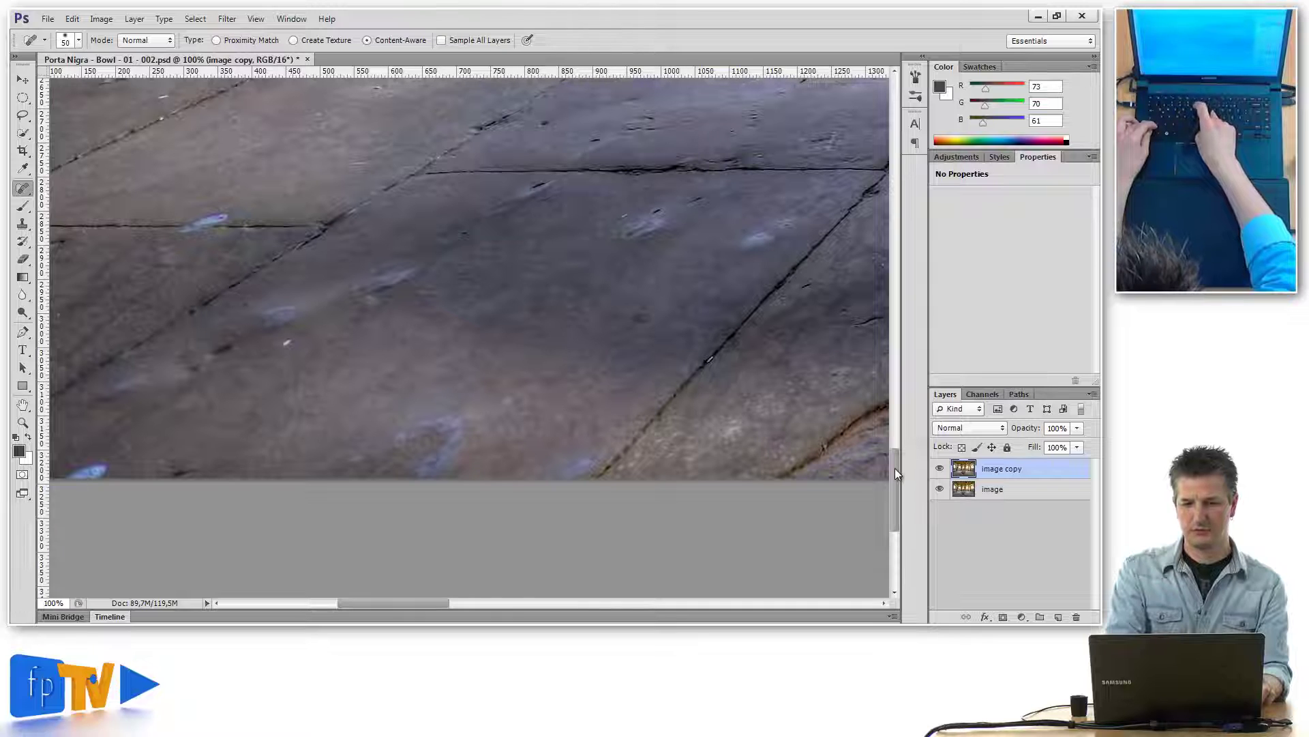
click(645, 223)
click(760, 237)
click(640, 318)
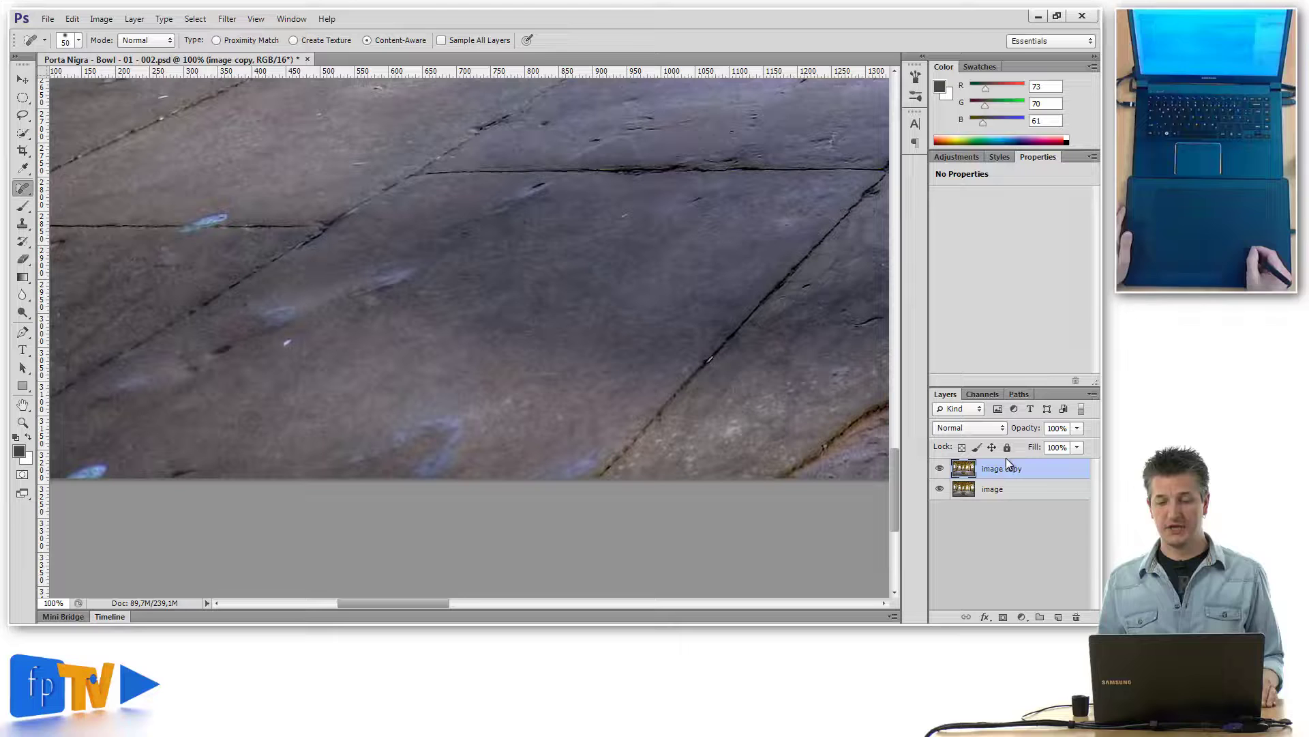
Step: Delete the image copy layer and add an empty Layer 1 above the image
drag(991, 475, 1077, 616)
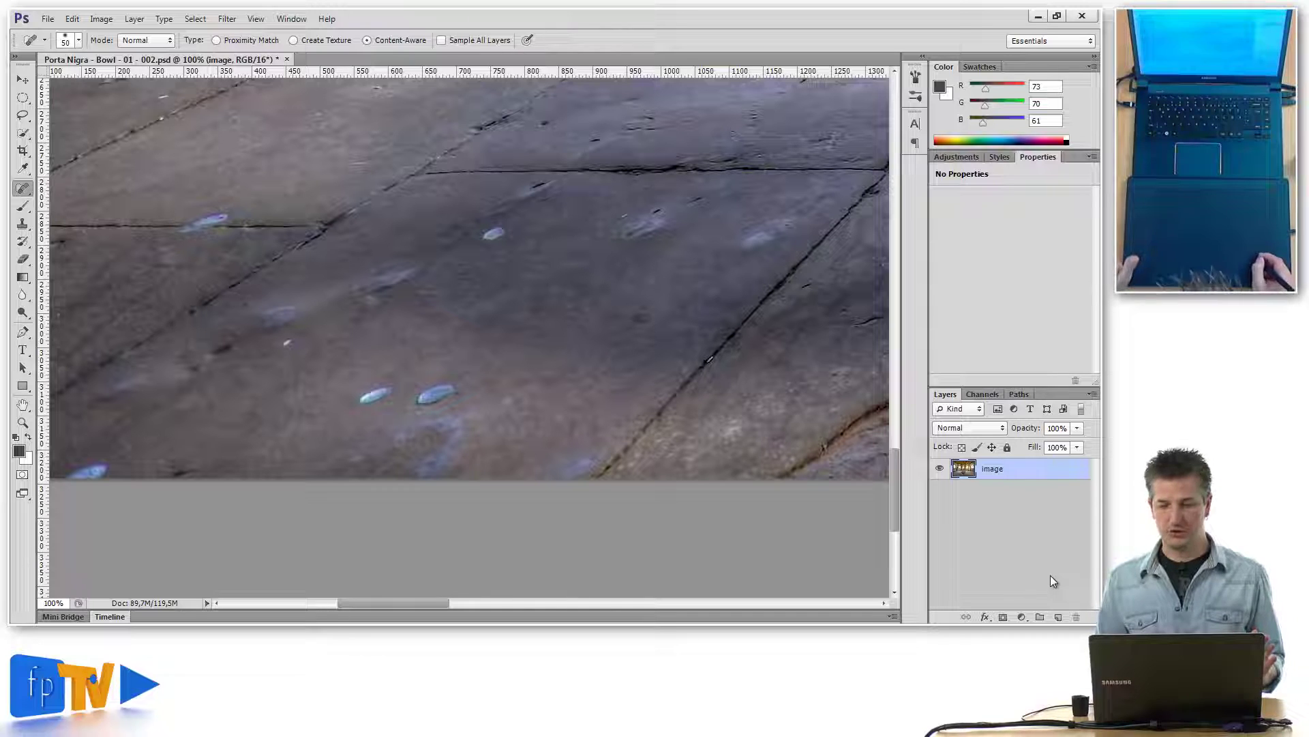
click(1059, 616)
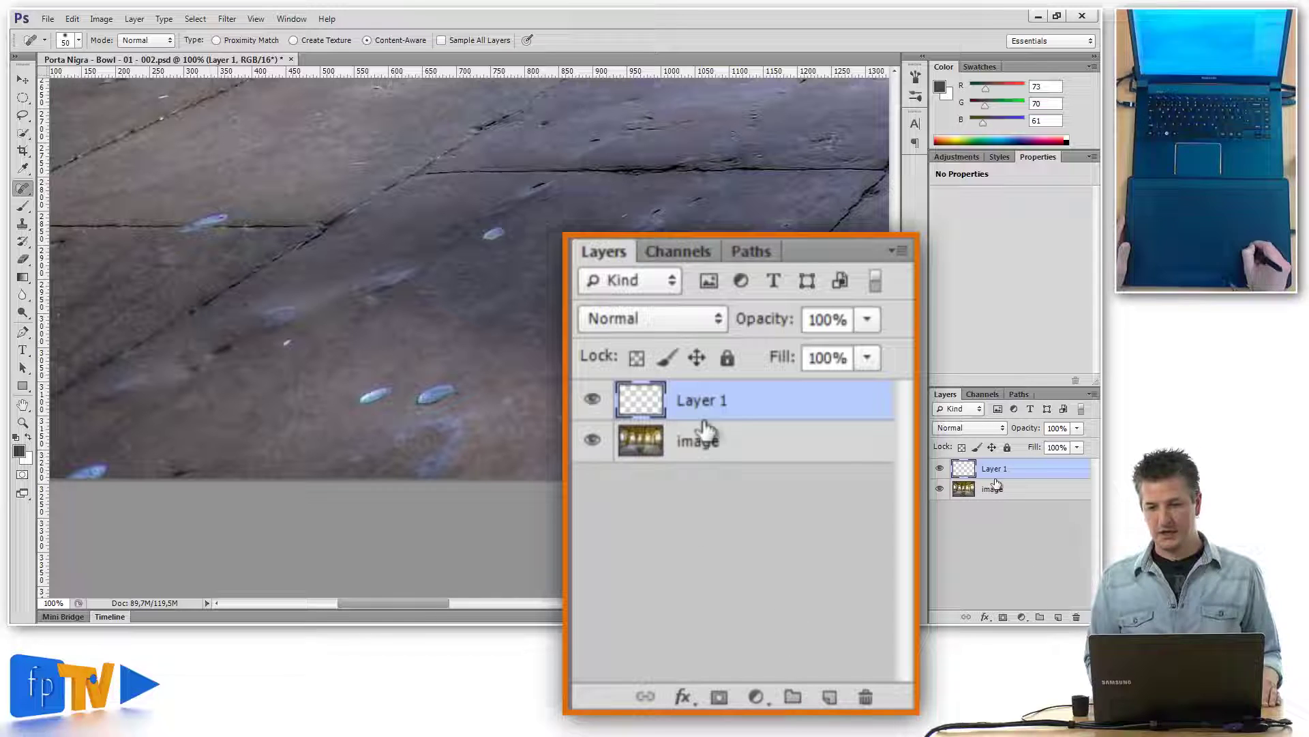
Step: Hide the image layer and try Spot Healing strokes over three blue flecks on the empty Layer 1
click(939, 488)
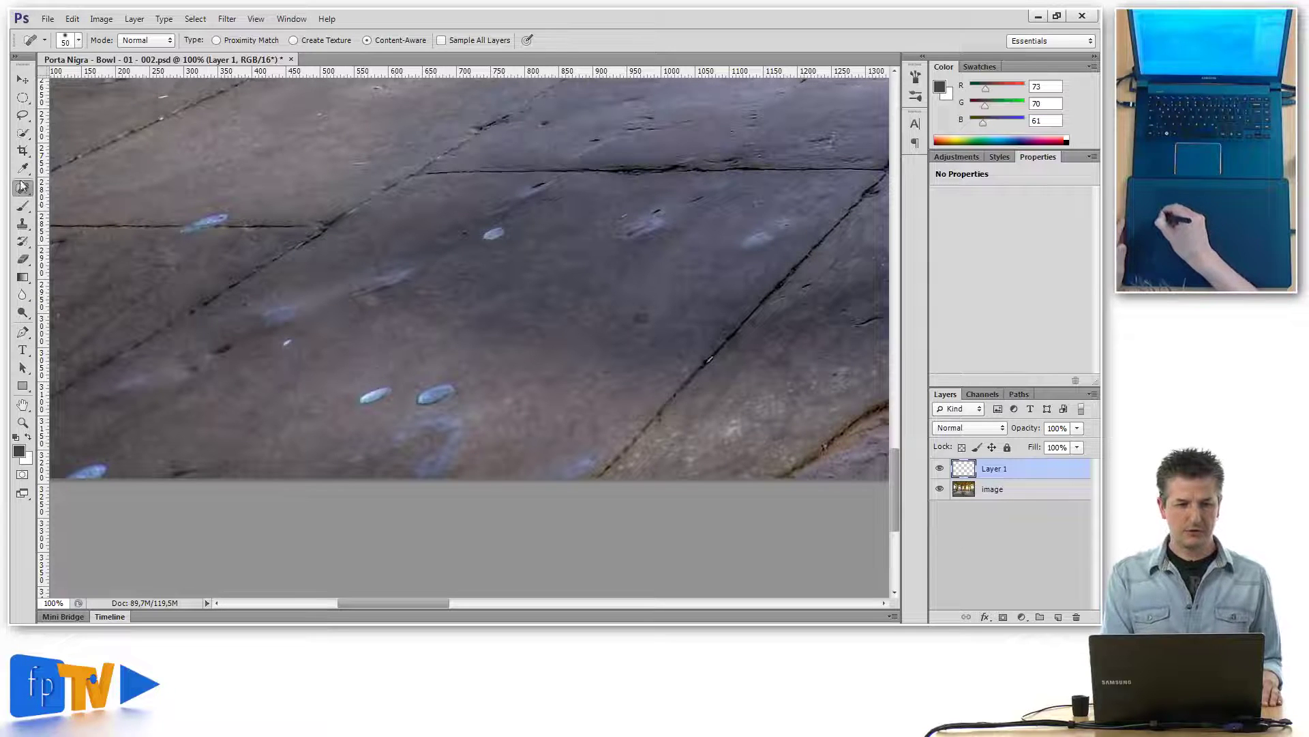
click(23, 189)
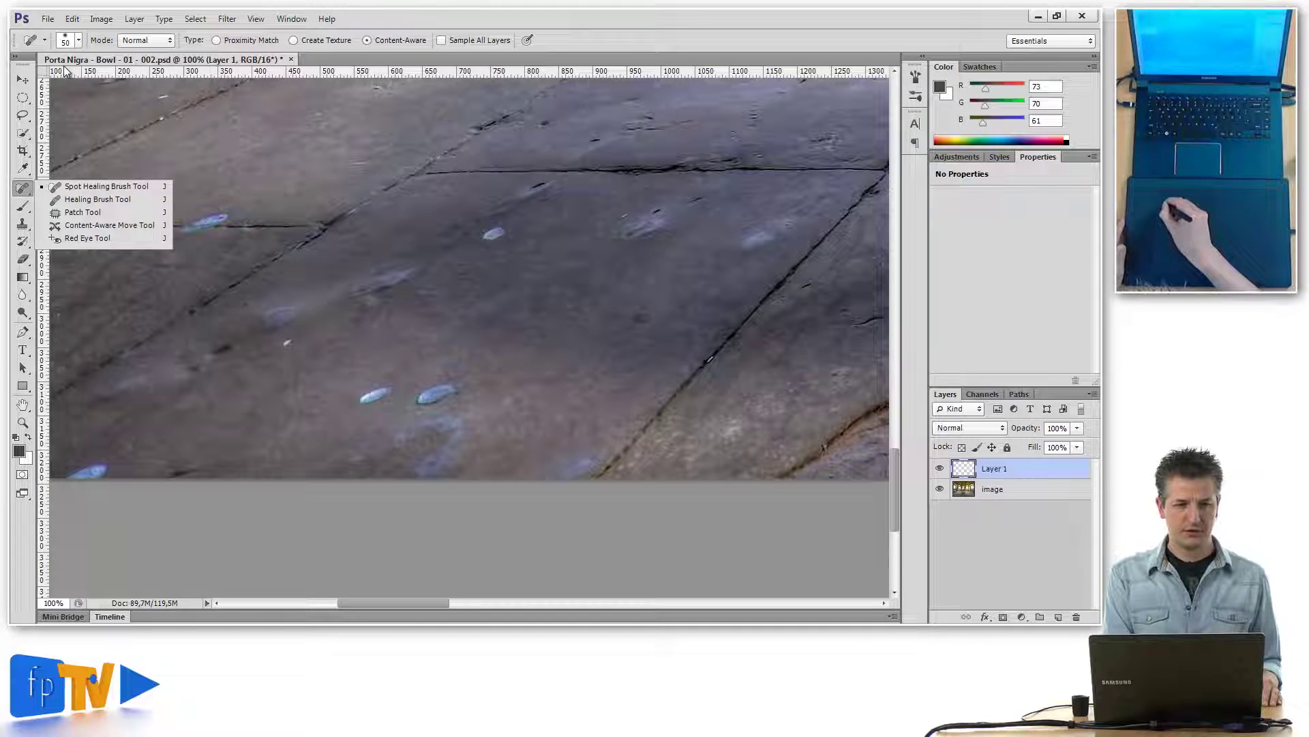
click(79, 42)
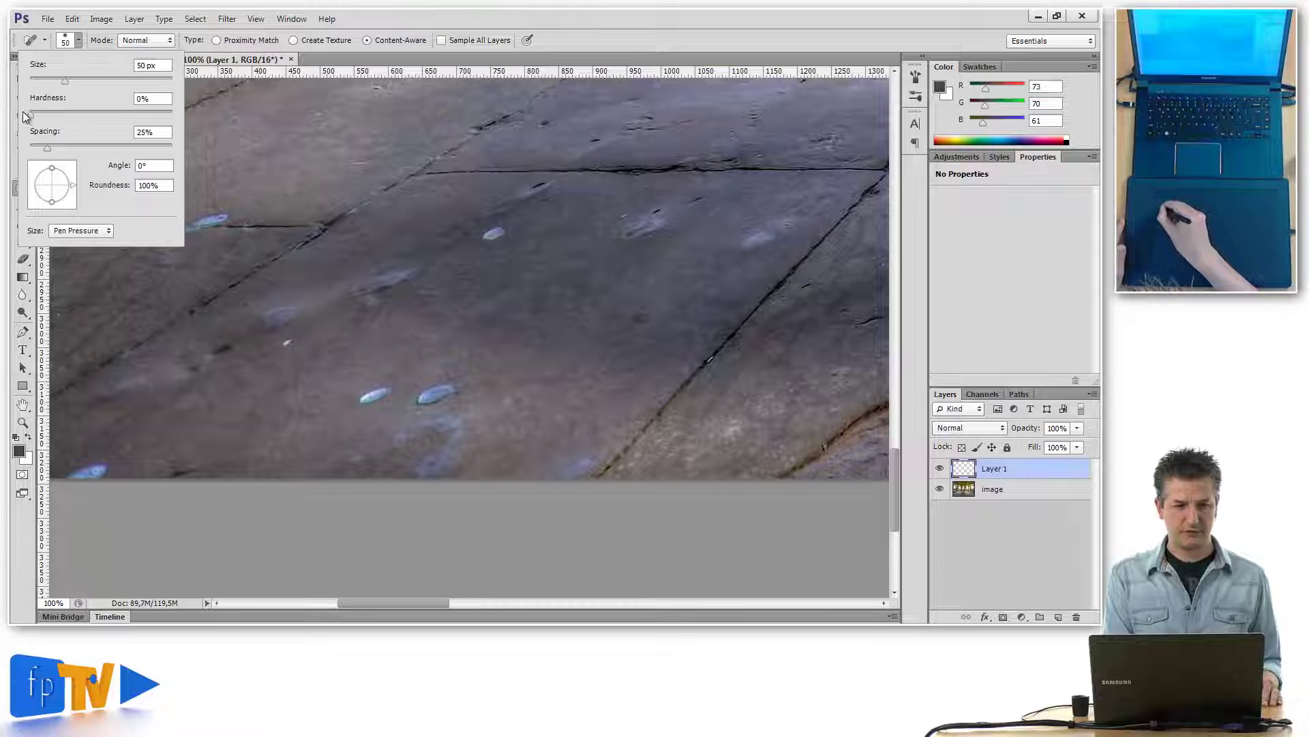
click(76, 42)
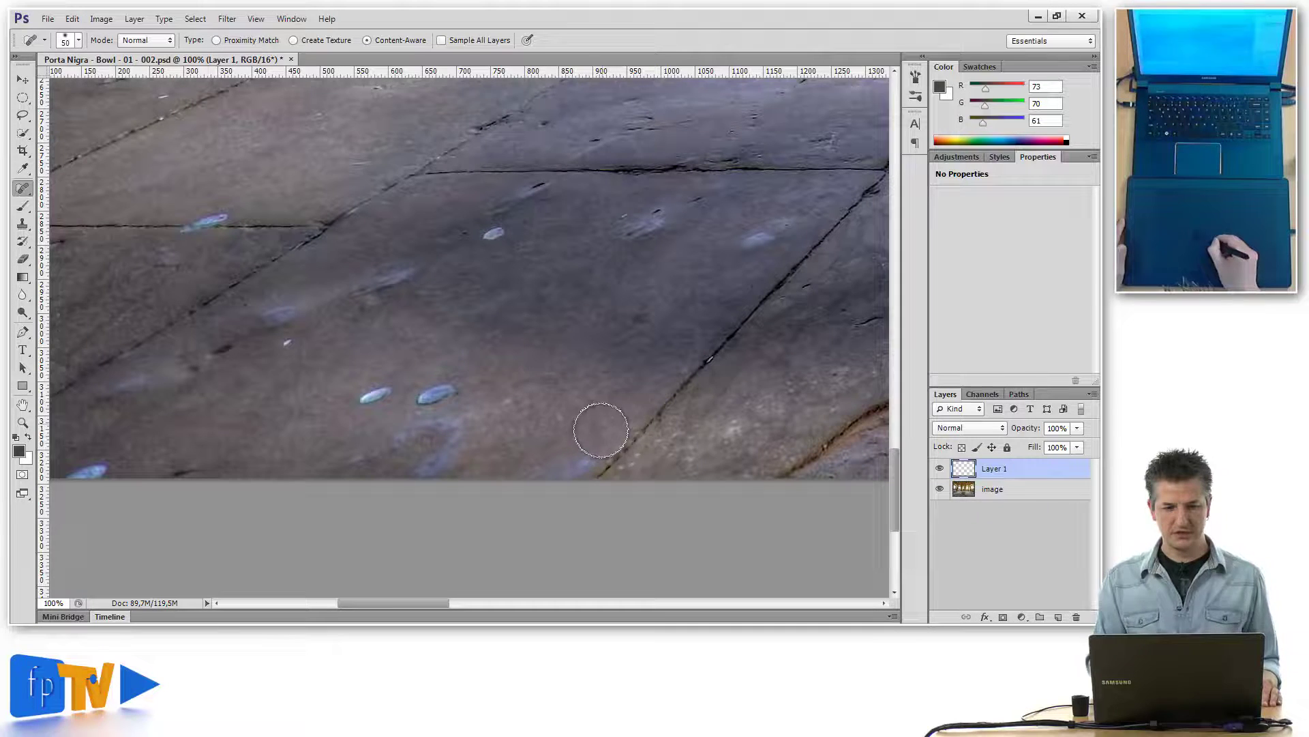
mouse_move(439, 382)
mouse_down()
mouse_move(428, 391)
mouse_move(457, 394)
mouse_up()
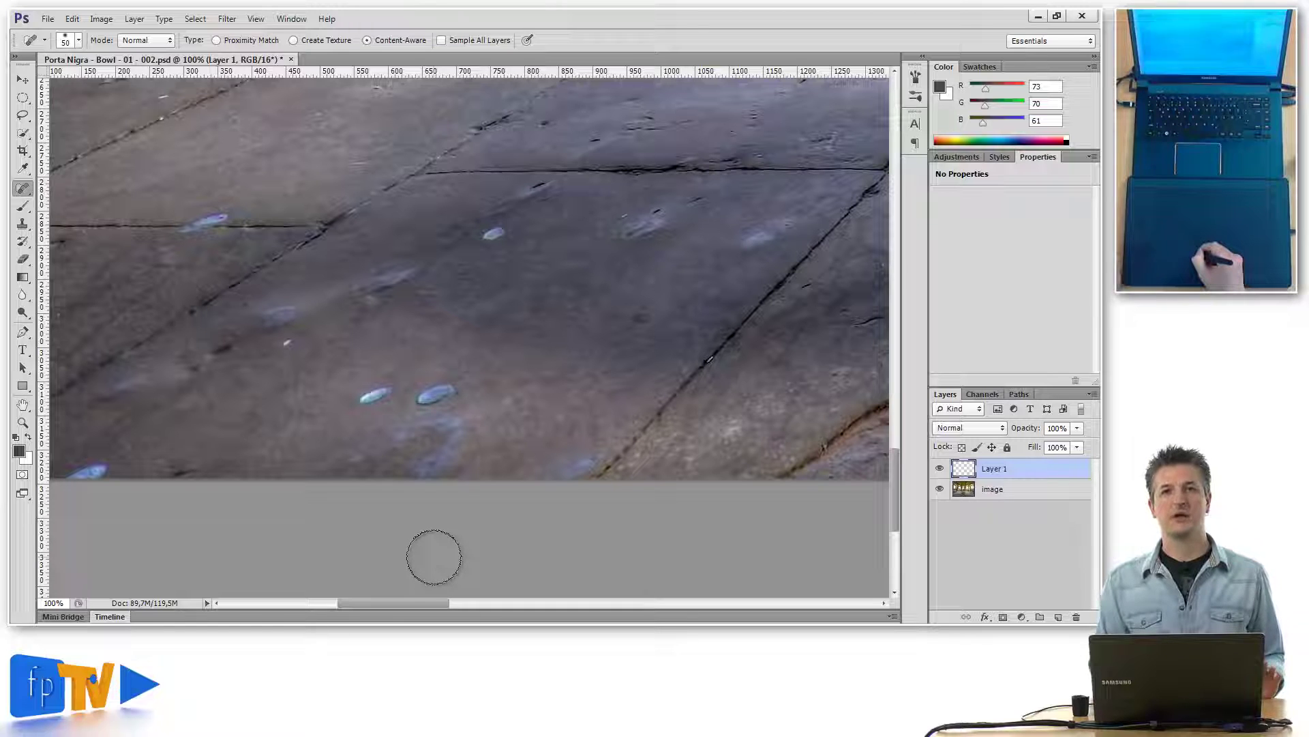
mouse_move(377, 395)
mouse_down()
mouse_move(386, 380)
mouse_move(358, 402)
mouse_up()
click(495, 234)
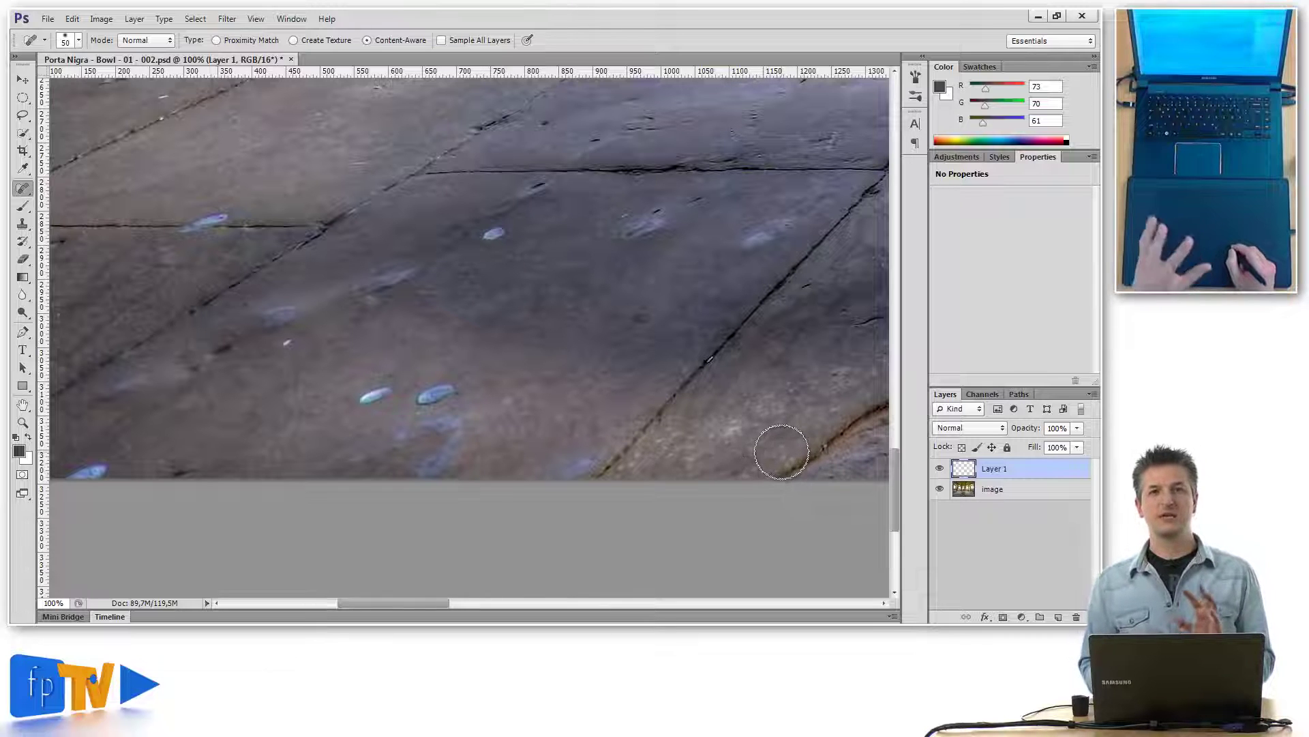
Step: Turn on Sample All Layers and heal five blue flecks and specks onto Layer 1
click(442, 41)
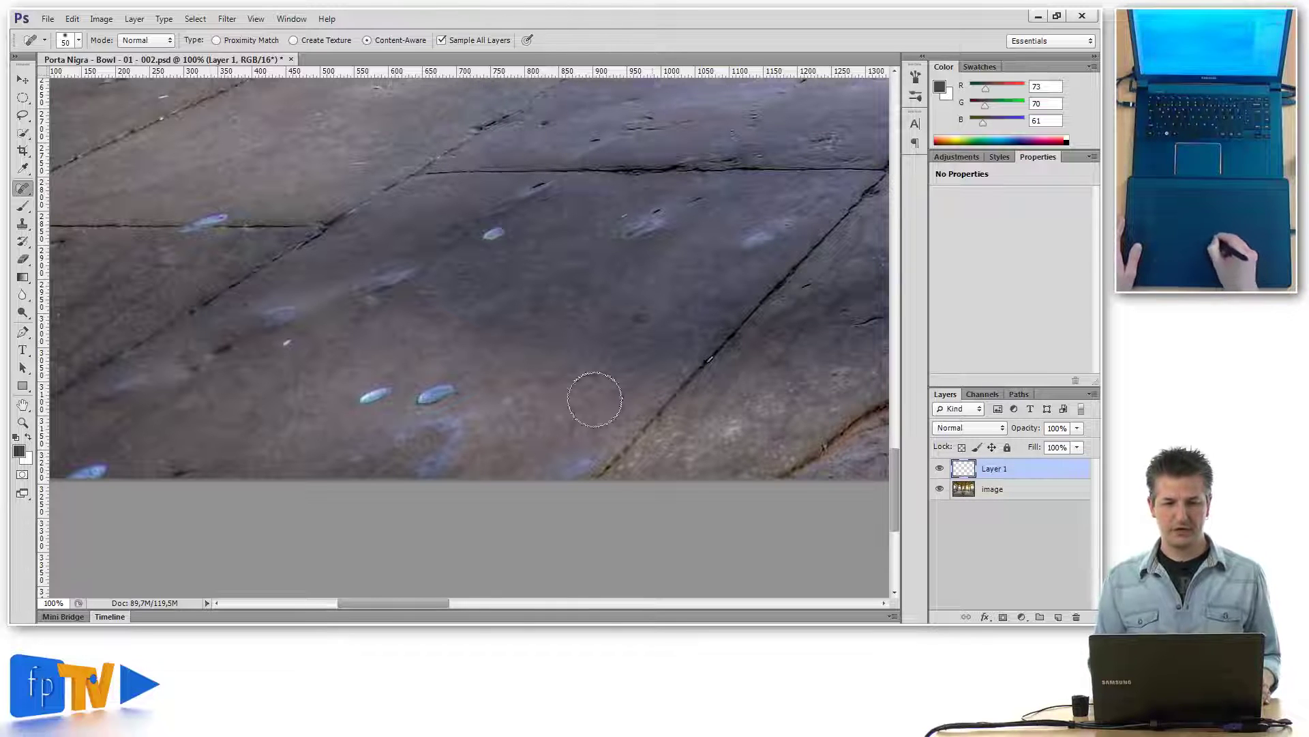
mouse_move(437, 393)
mouse_down()
mouse_move(411, 403)
mouse_move(364, 397)
mouse_up()
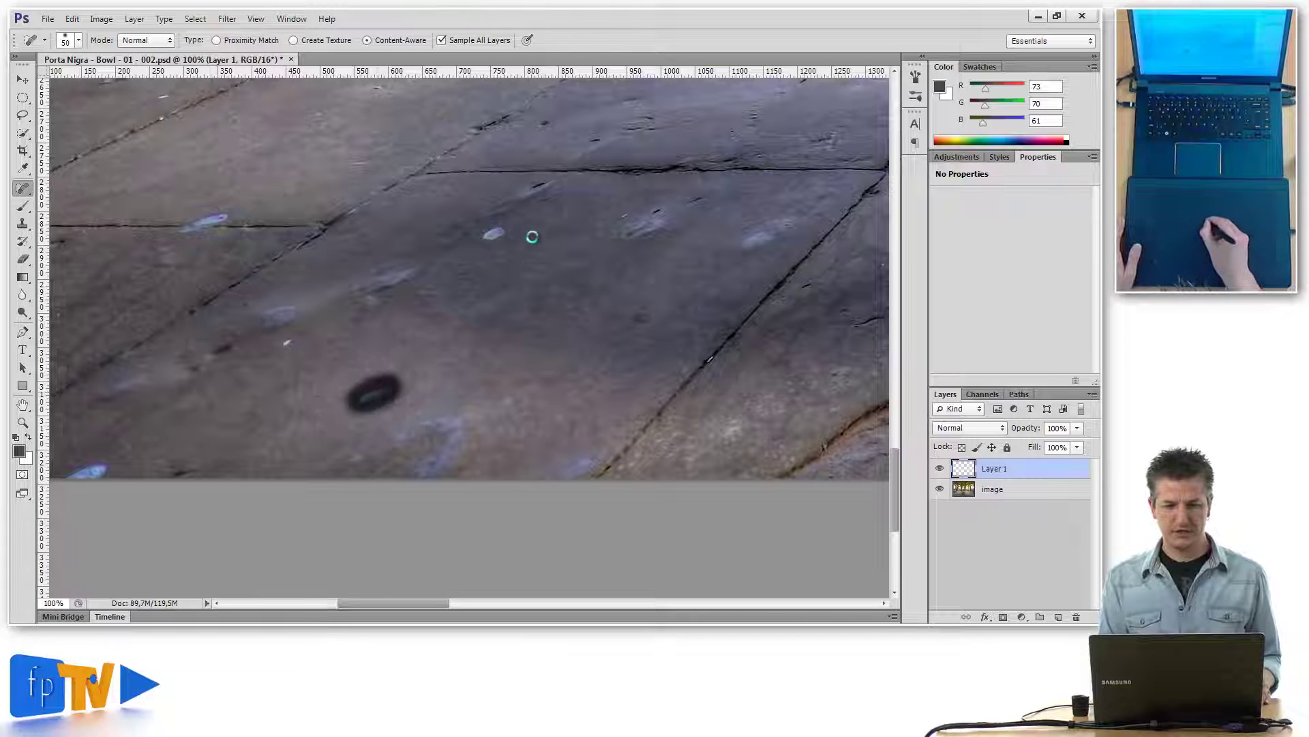
click(495, 231)
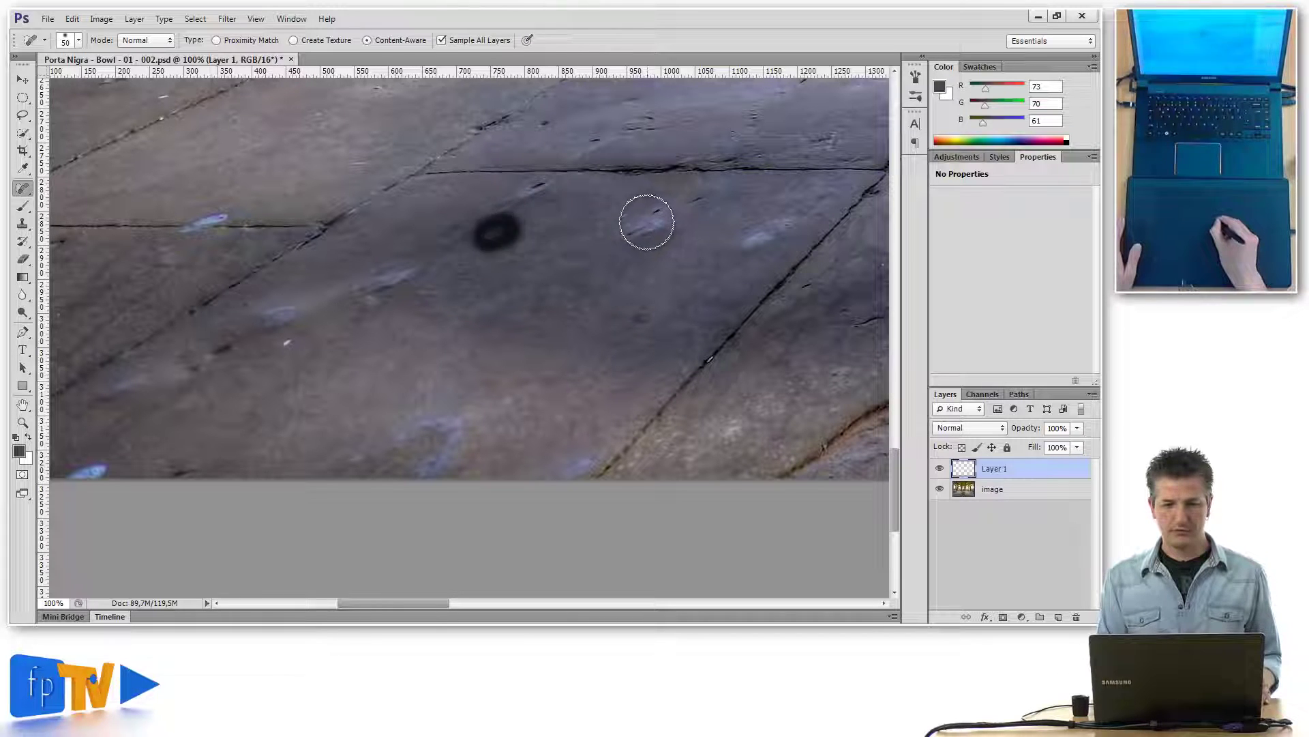
mouse_move(646, 219)
mouse_down()
mouse_move(664, 208)
mouse_move(620, 216)
mouse_move(627, 225)
mouse_up()
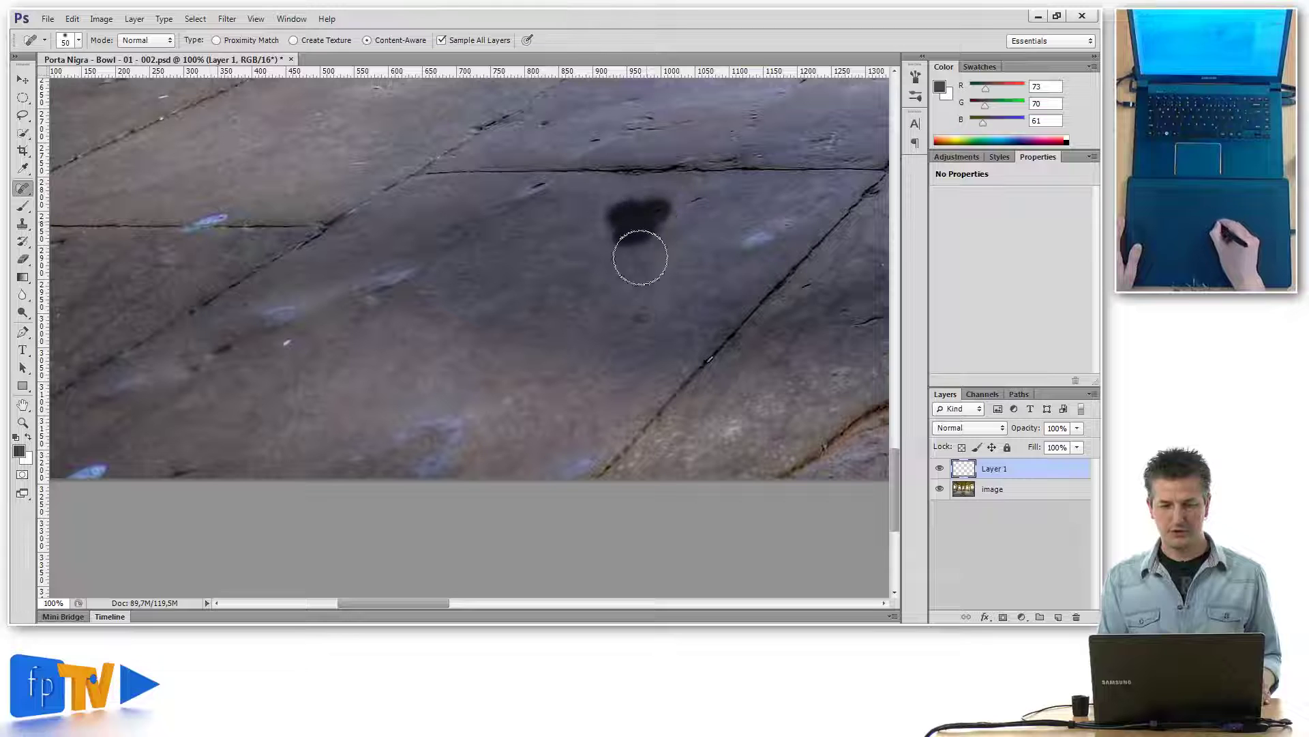
click(643, 313)
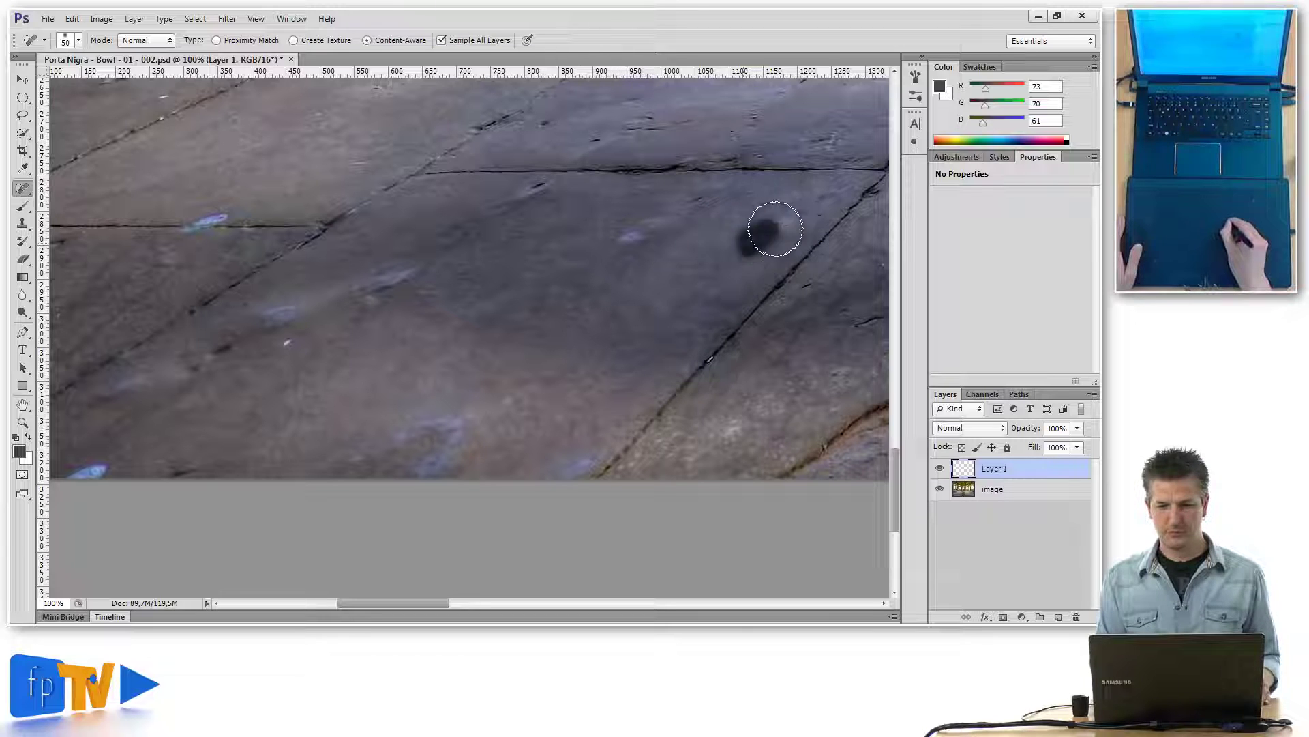
drag(771, 225, 757, 239)
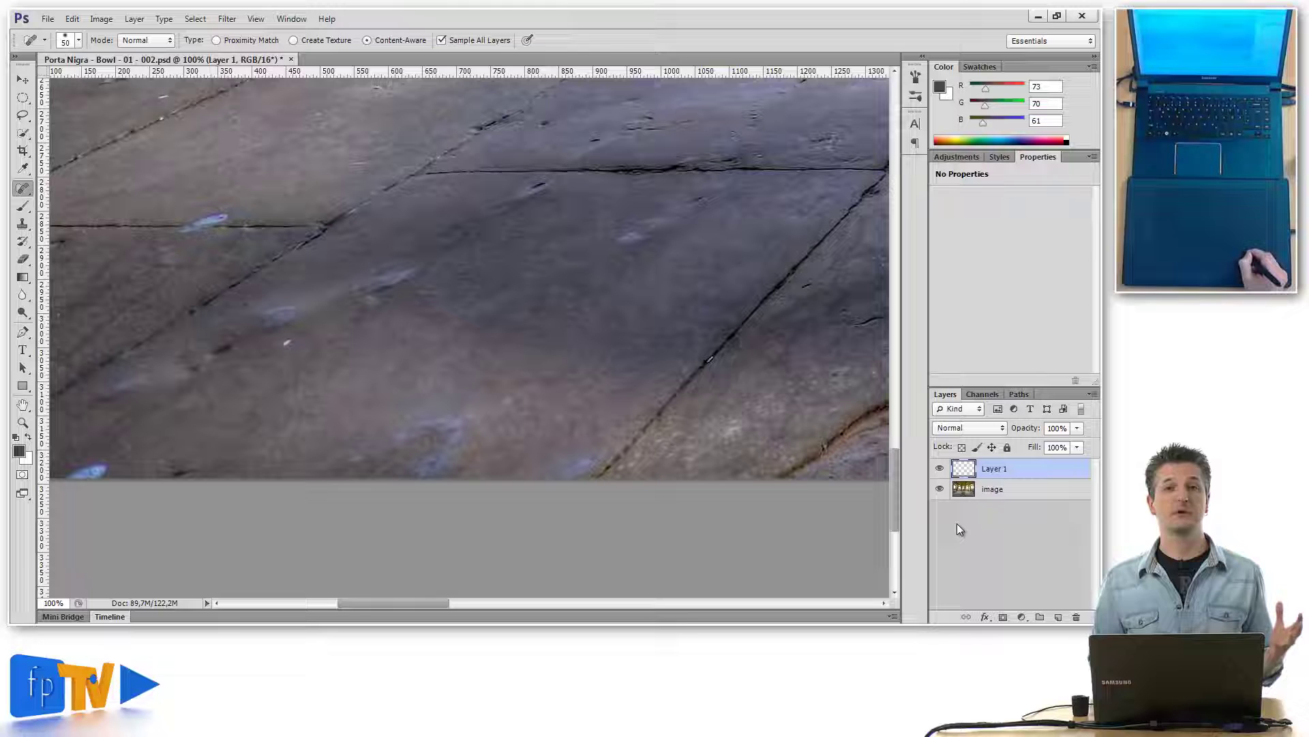
Step: Hide the photo to inspect Layer 1's heal patches, then show the image layer again
click(940, 489)
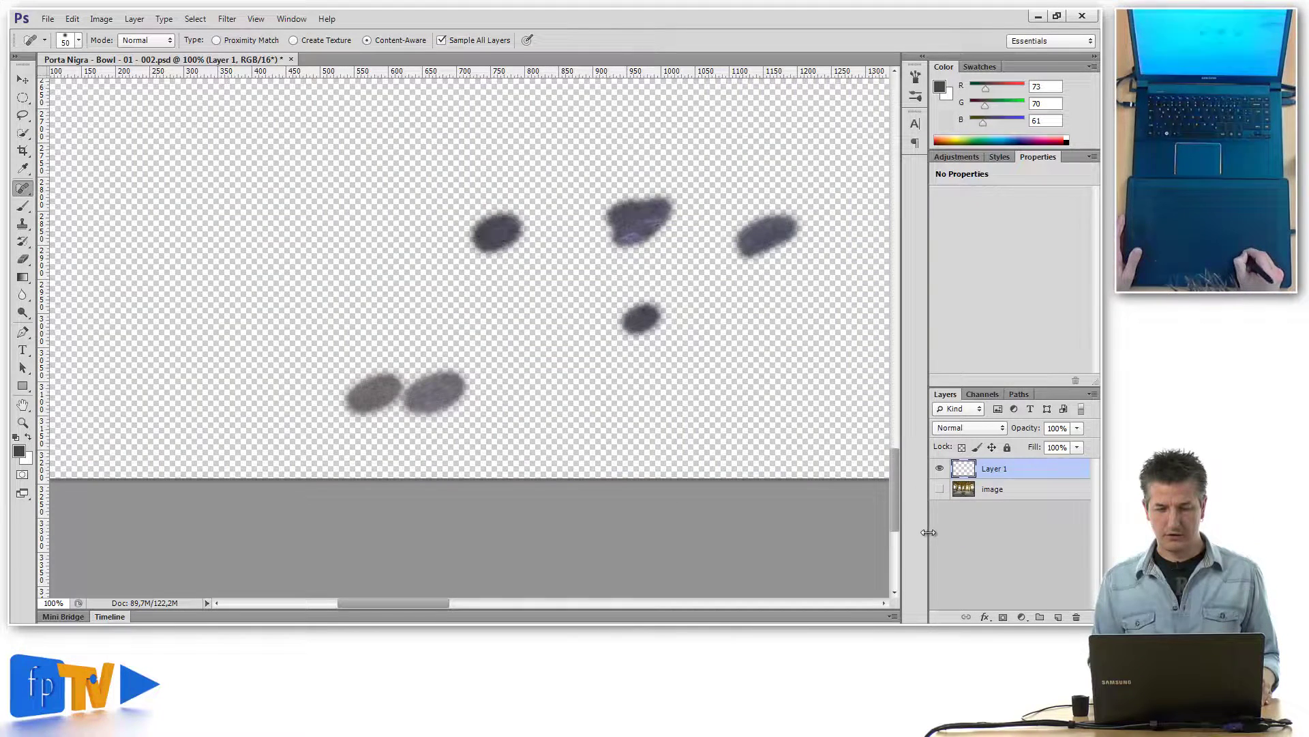
mouse_move(771, 343)
mouse_down()
mouse_move(675, 438)
mouse_move(717, 361)
mouse_up()
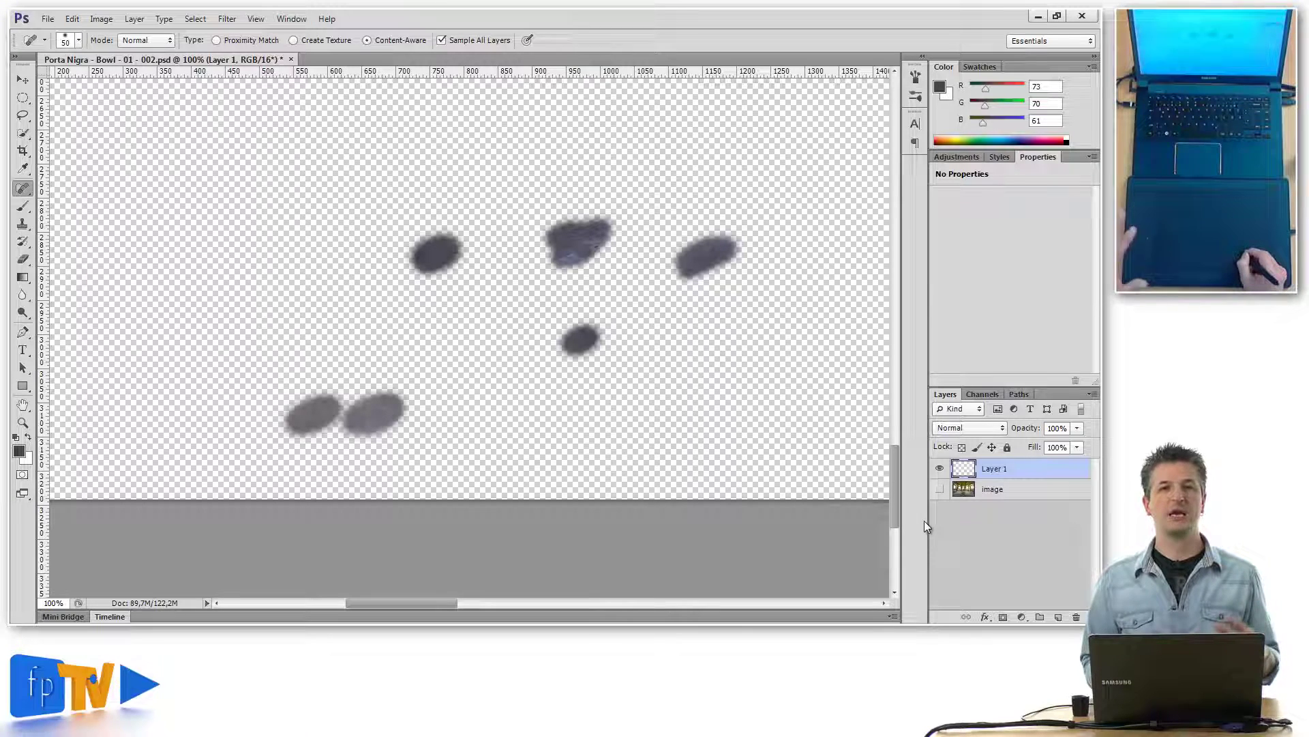
click(941, 489)
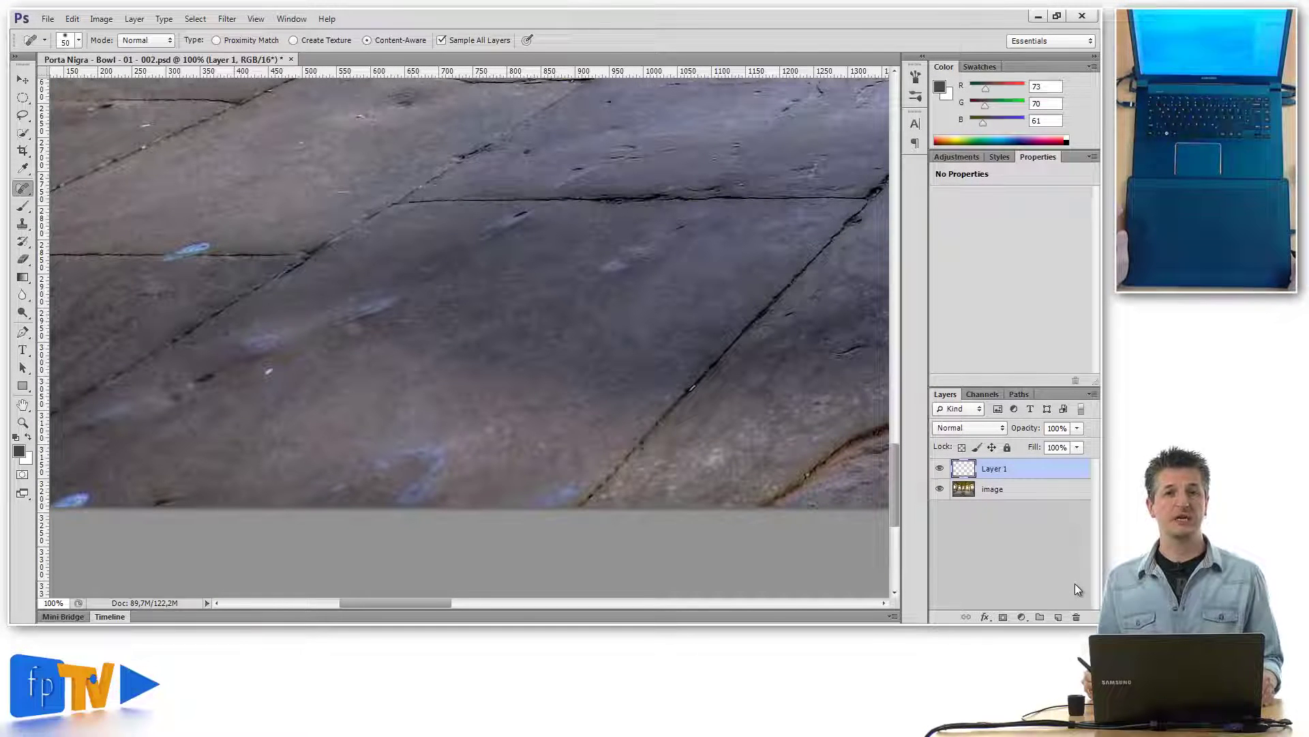
Step: Add a new Layer 2 and pan over to the lower floor slabs
click(1055, 617)
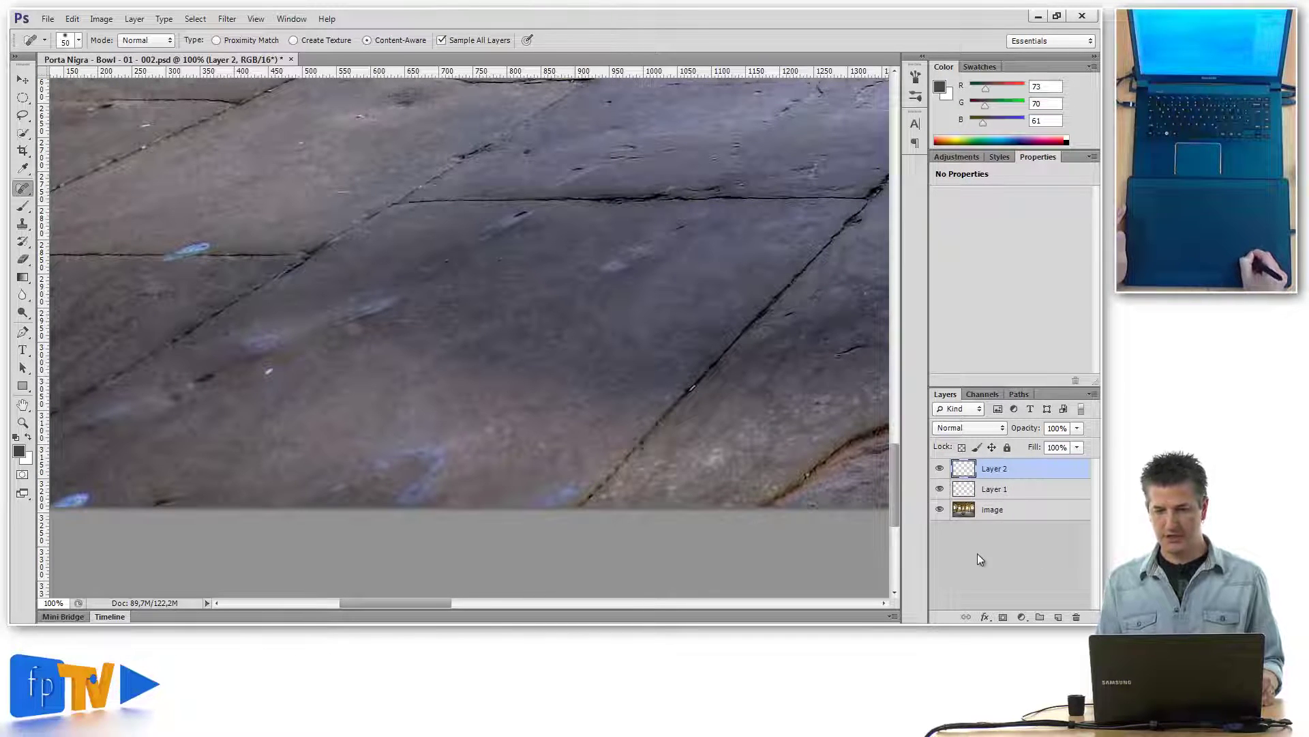
drag(784, 430, 529, 406)
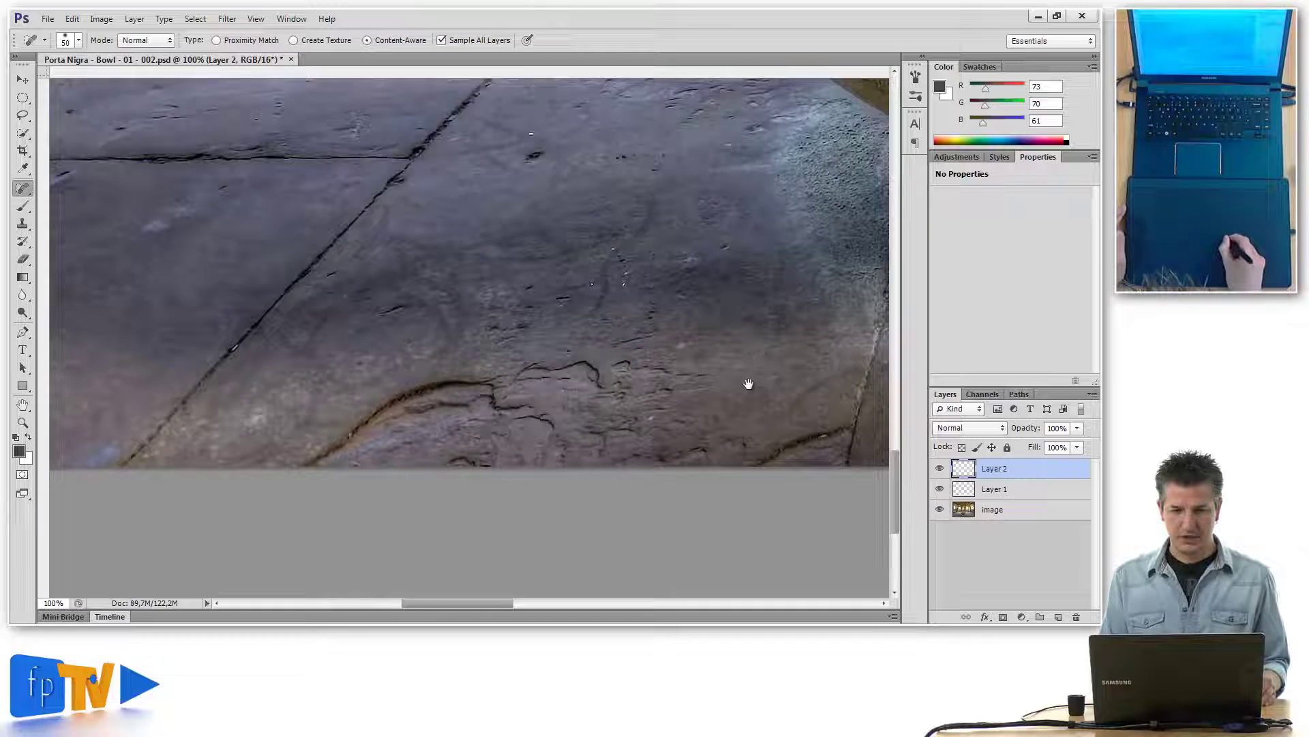
drag(749, 384, 552, 395)
drag(698, 380, 586, 378)
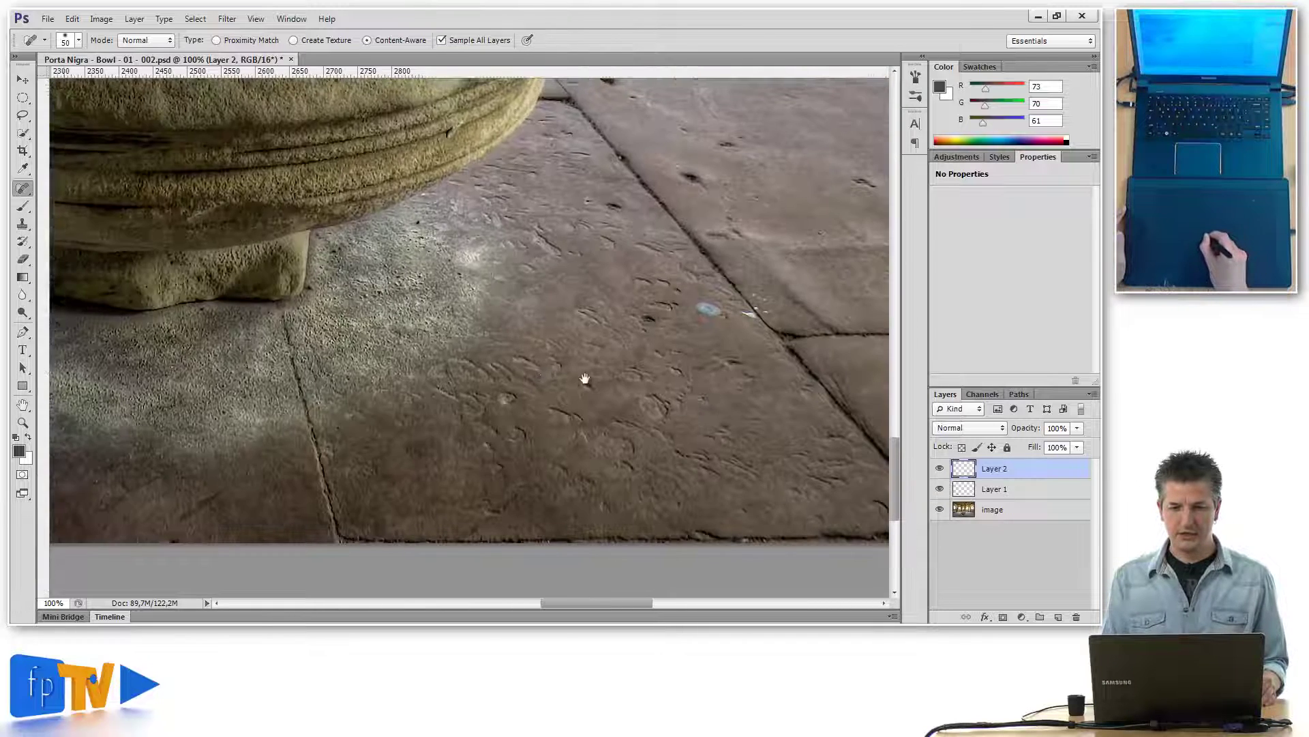
drag(805, 328, 649, 392)
mouse_move(785, 427)
mouse_down()
mouse_move(712, 429)
mouse_move(710, 406)
mouse_up()
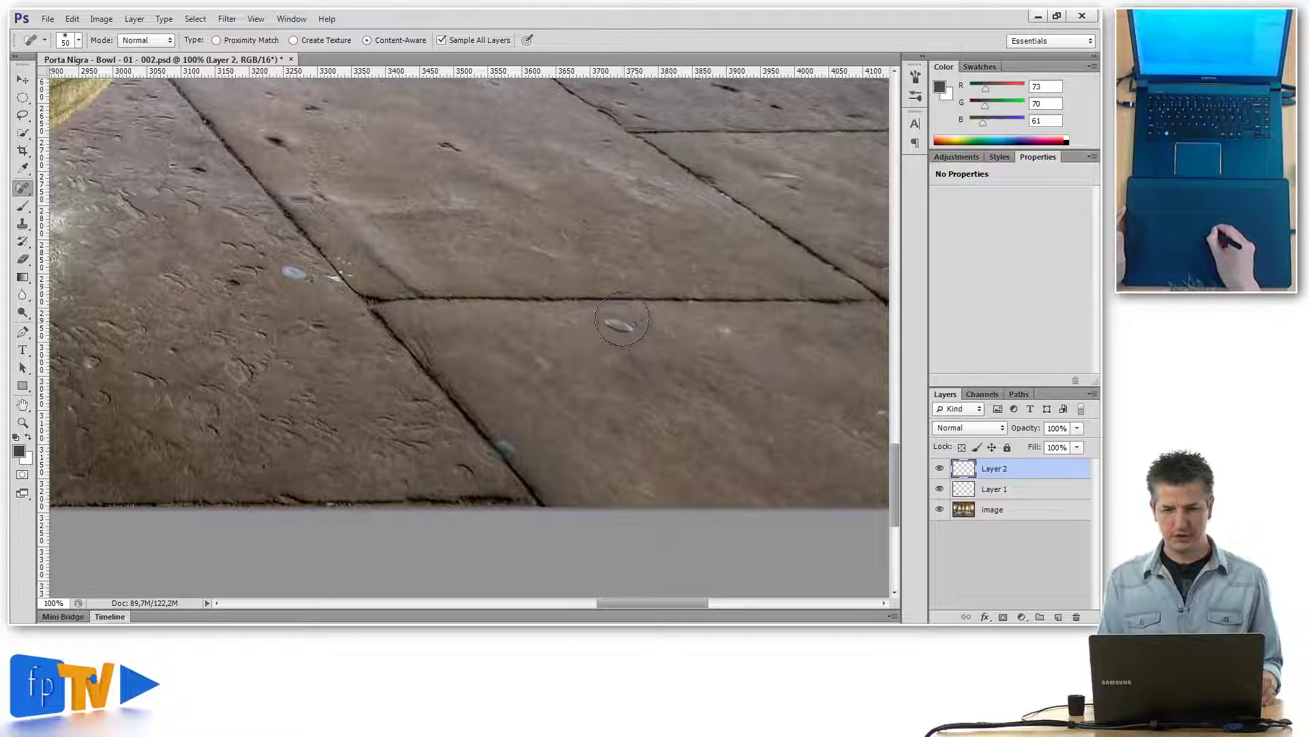
Step: Heal the three remaining pebbles on the floor slabs onto Layer 2
drag(613, 325, 617, 327)
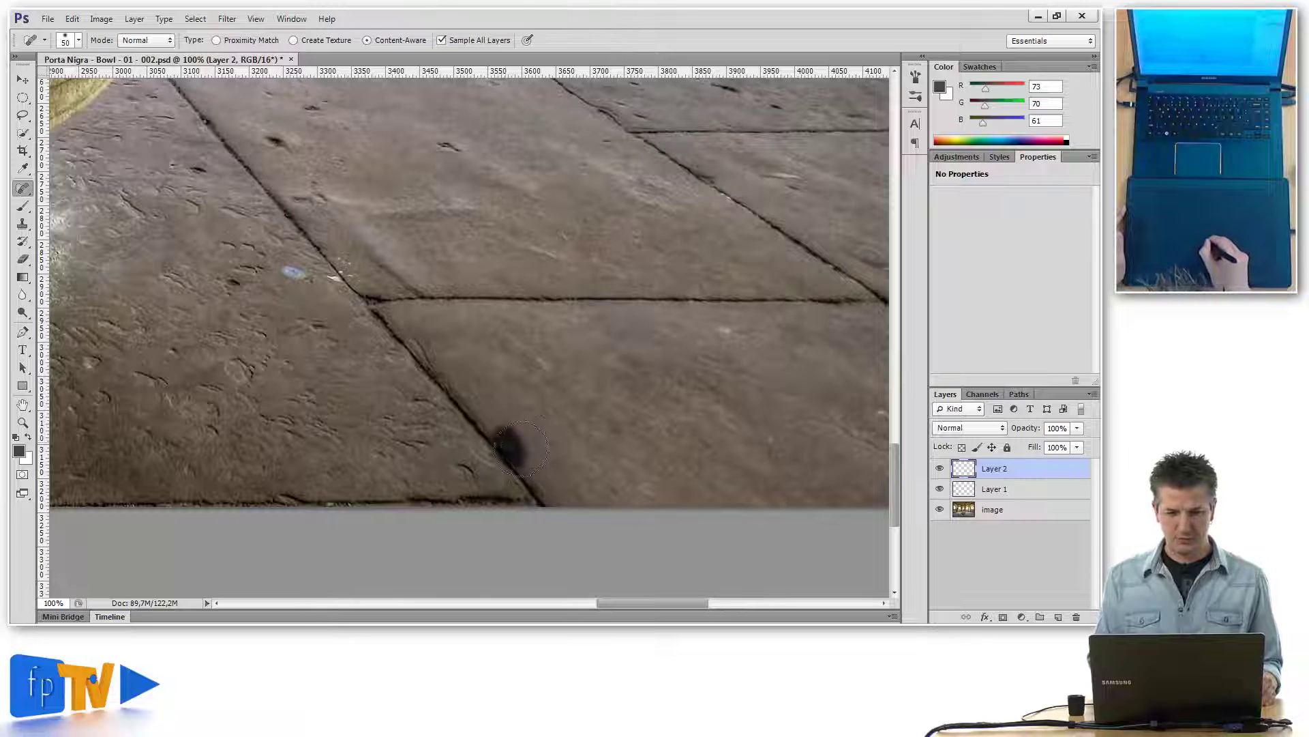
drag(521, 448, 519, 448)
drag(286, 268, 303, 273)
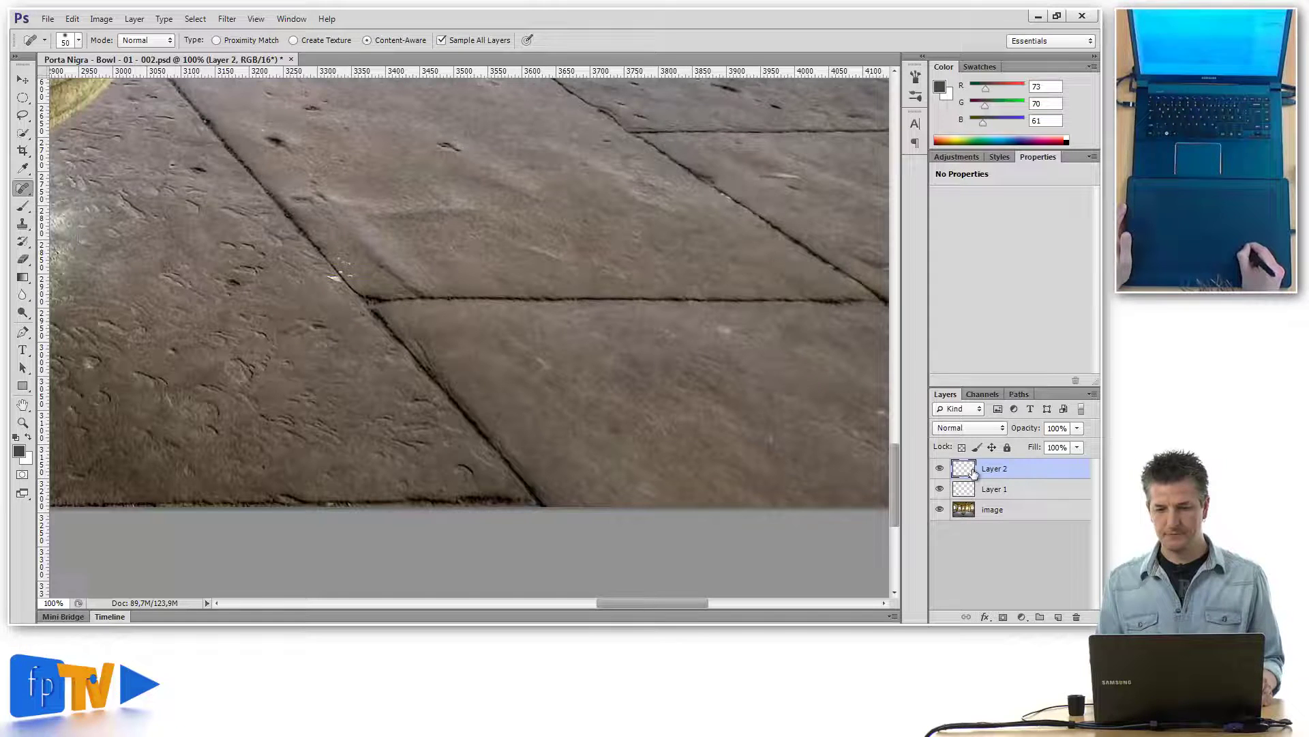
click(940, 509)
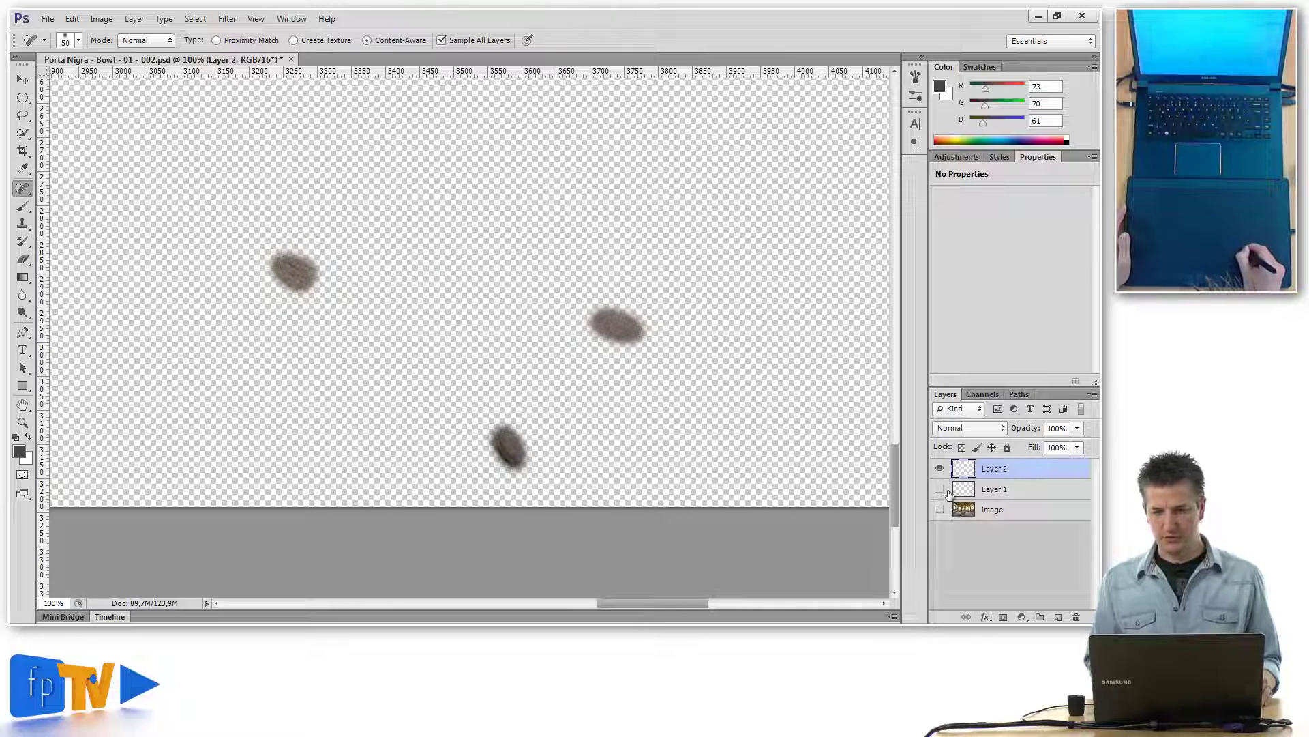
drag(496, 388, 713, 380)
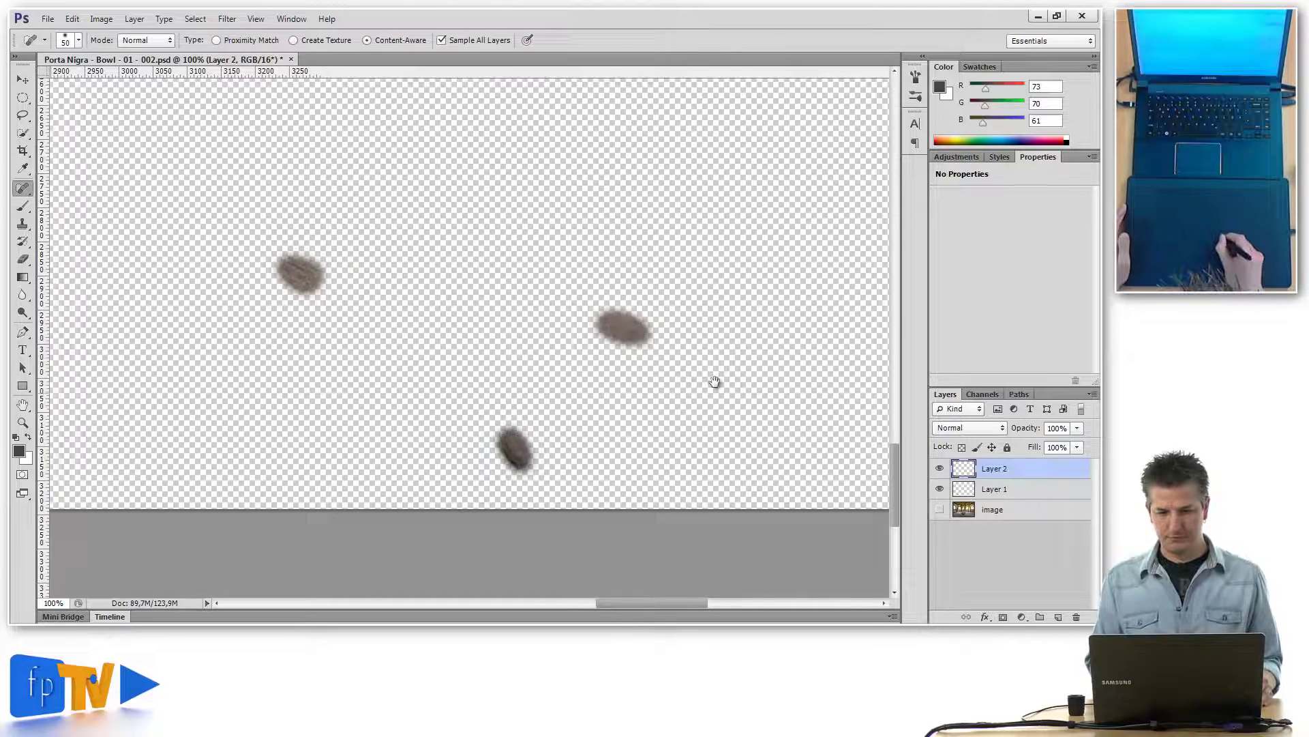
drag(459, 389, 693, 376)
drag(328, 379, 805, 380)
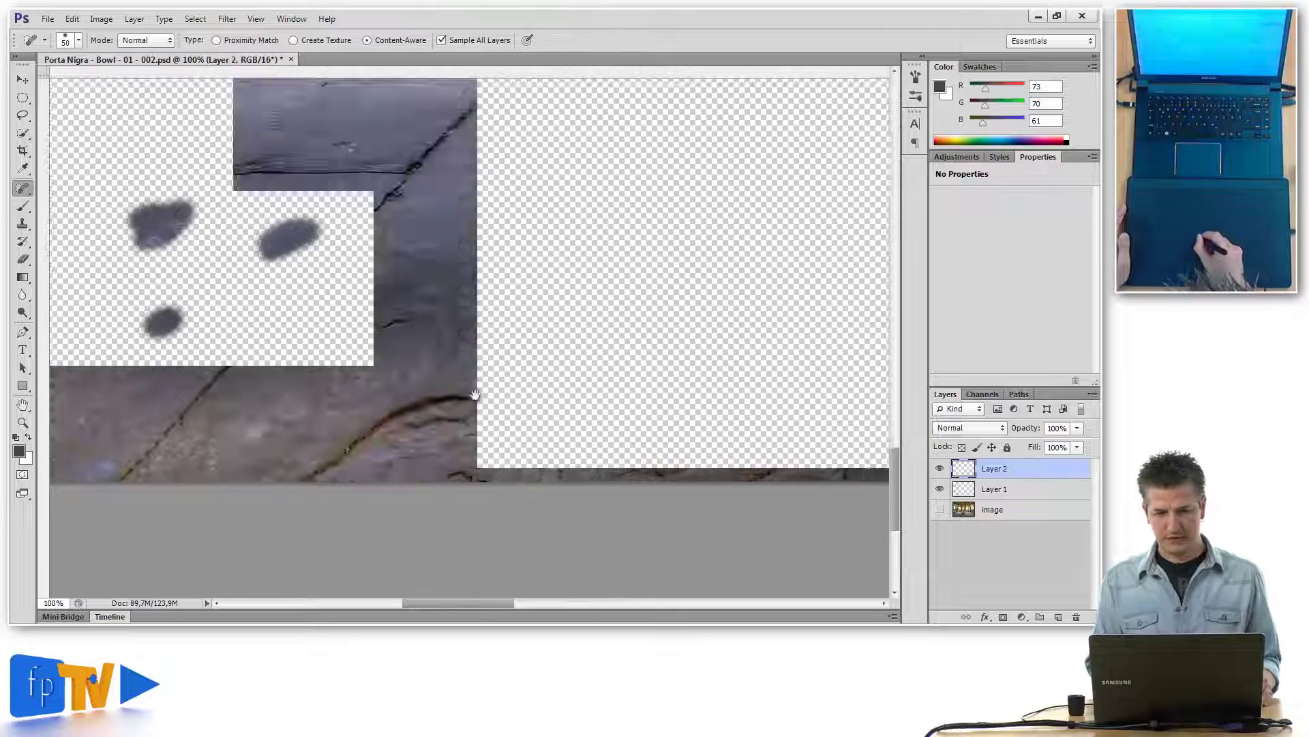
drag(605, 380, 625, 380)
drag(341, 375, 627, 376)
drag(463, 377, 605, 418)
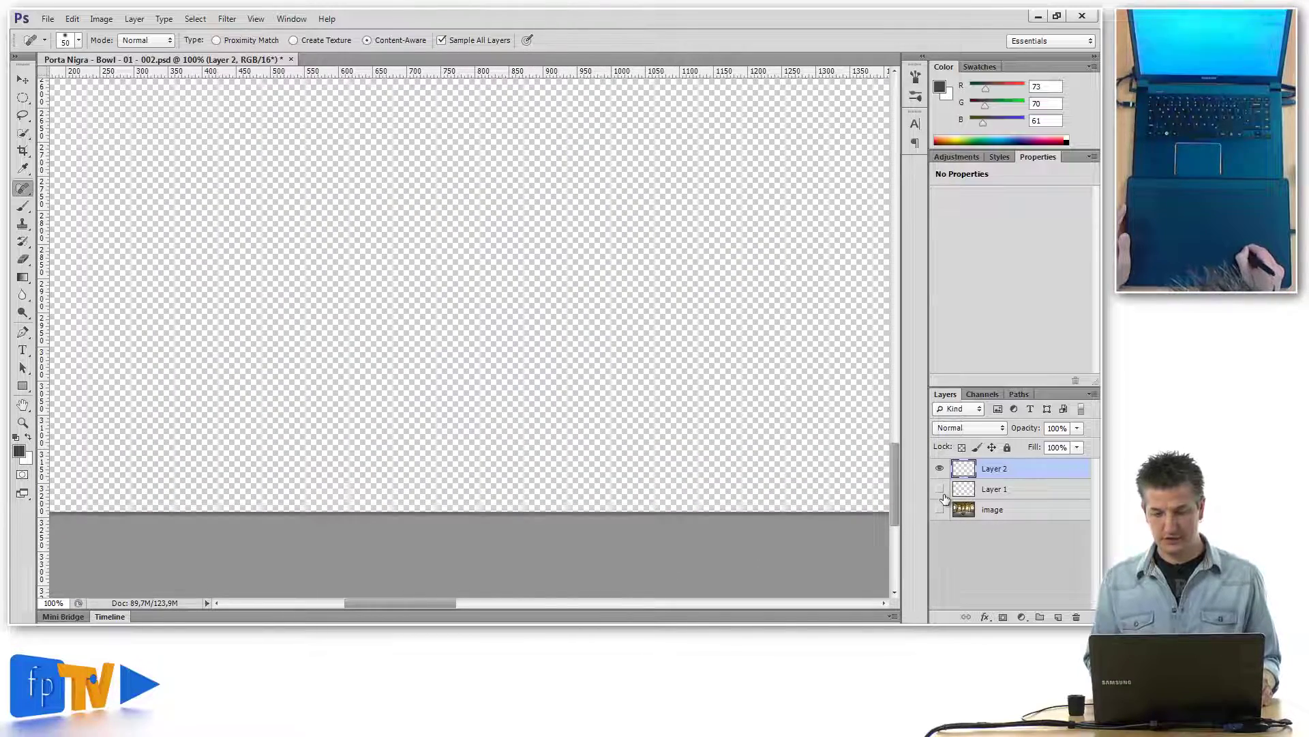
click(940, 489)
click(940, 489)
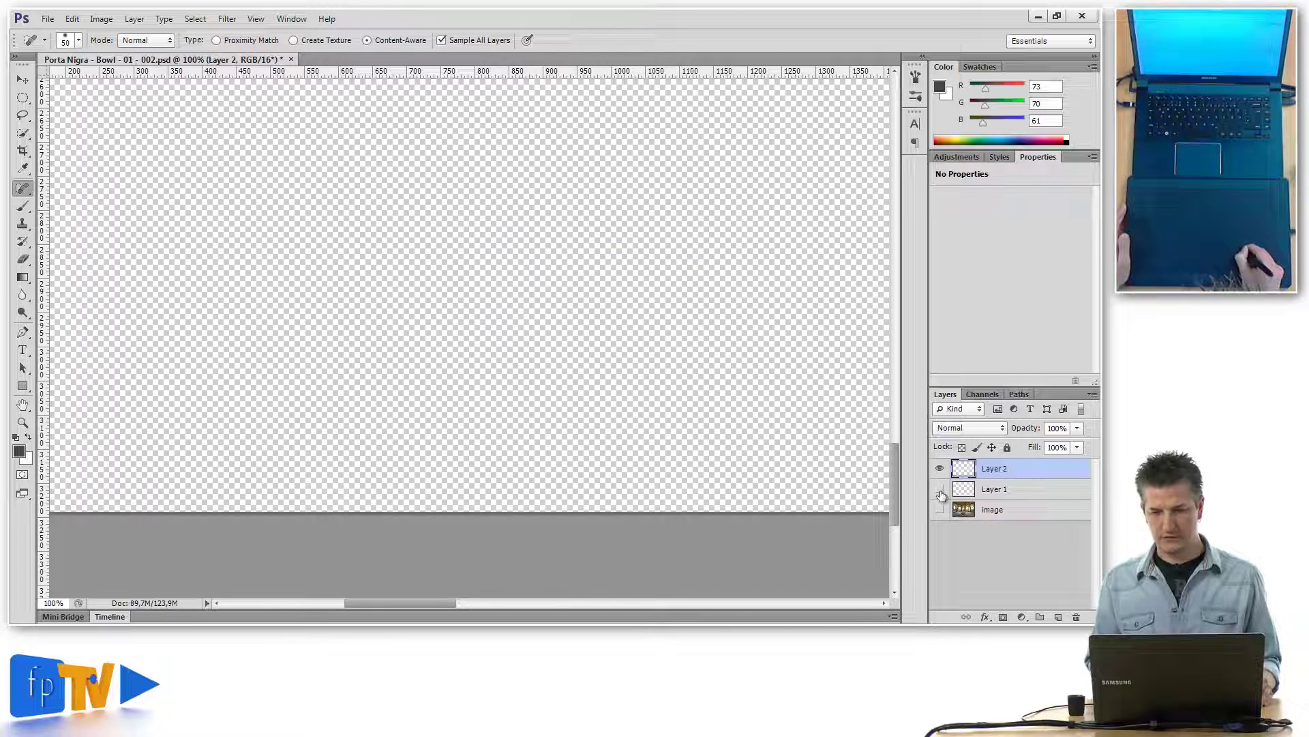
click(940, 489)
click(940, 510)
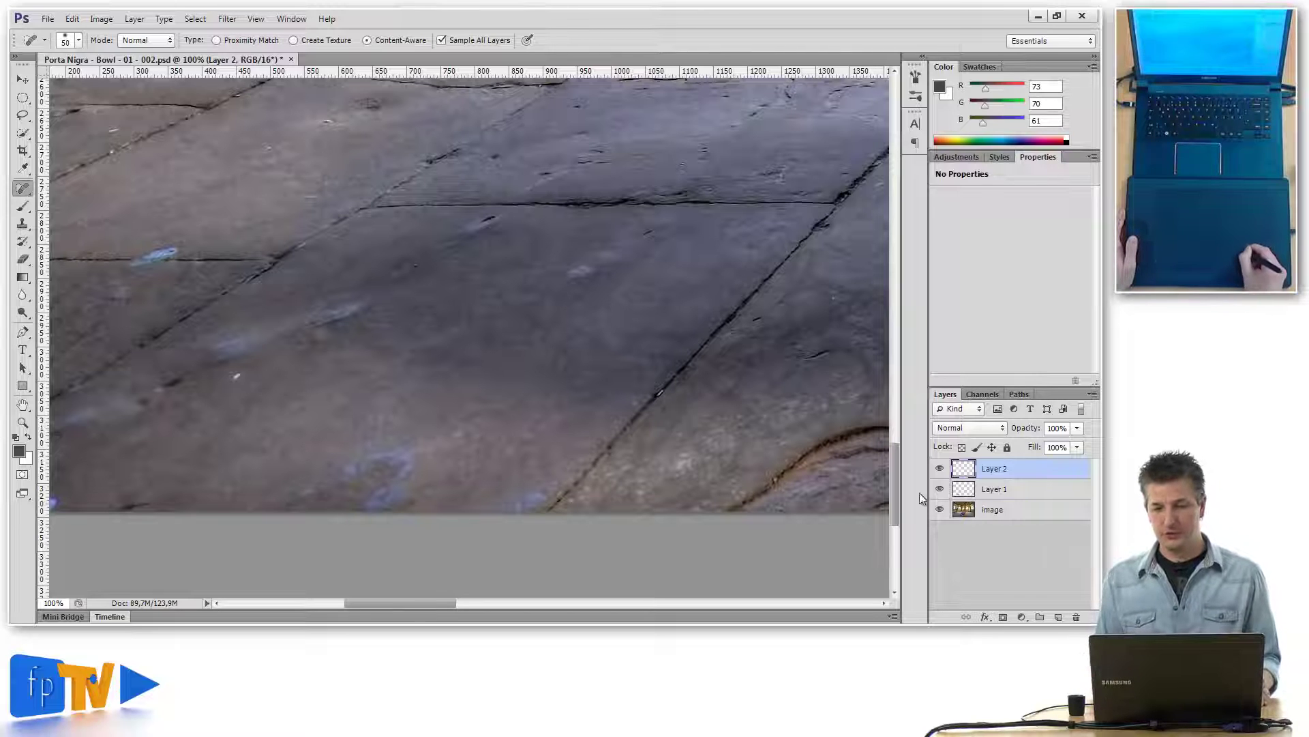
Step: Isolate Layer 1 and erase its upper-left and small middle patches with an 80 px eraser
click(941, 510)
click(940, 469)
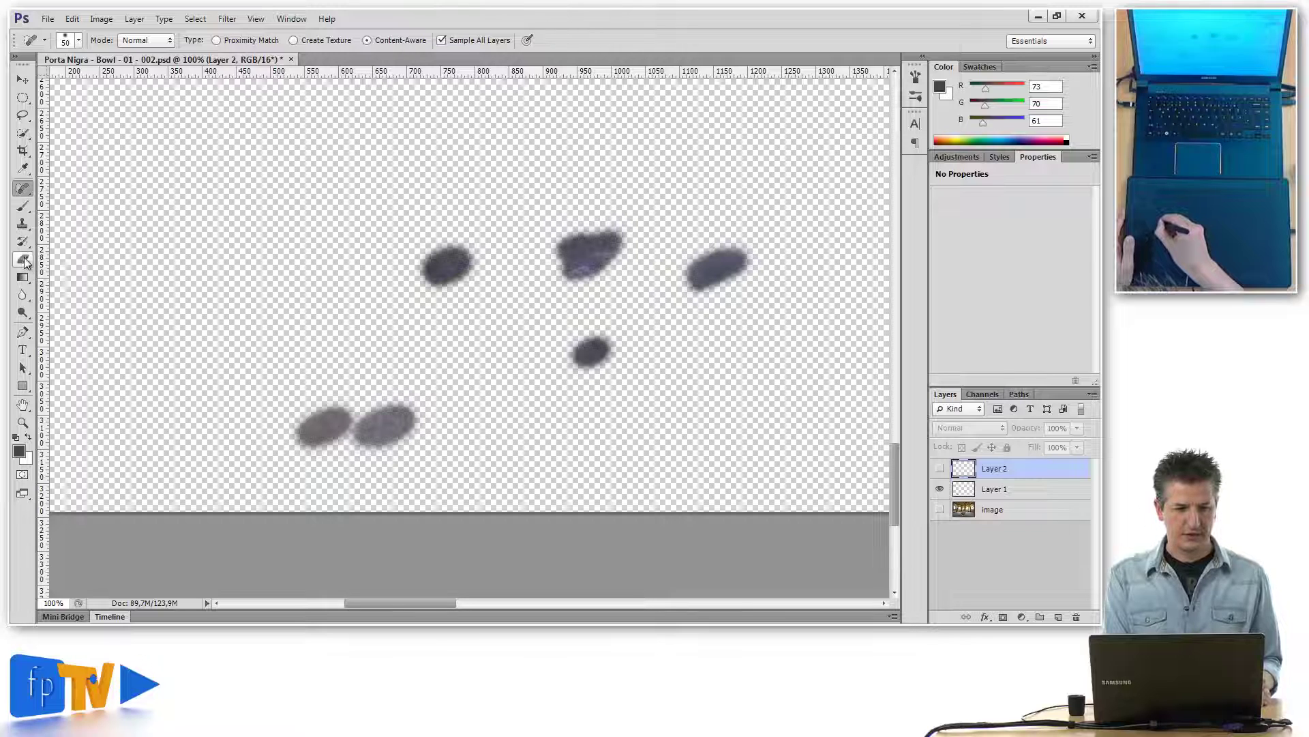
drag(24, 261, 80, 257)
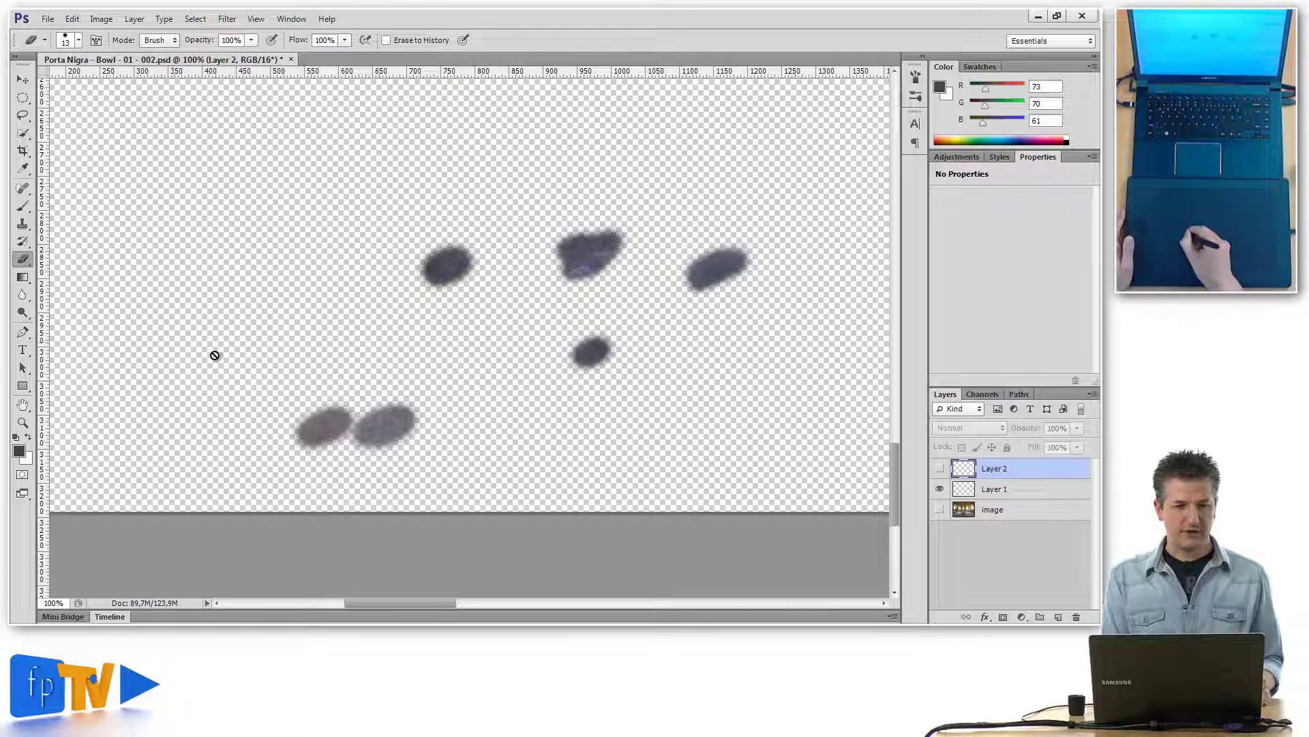
click(983, 490)
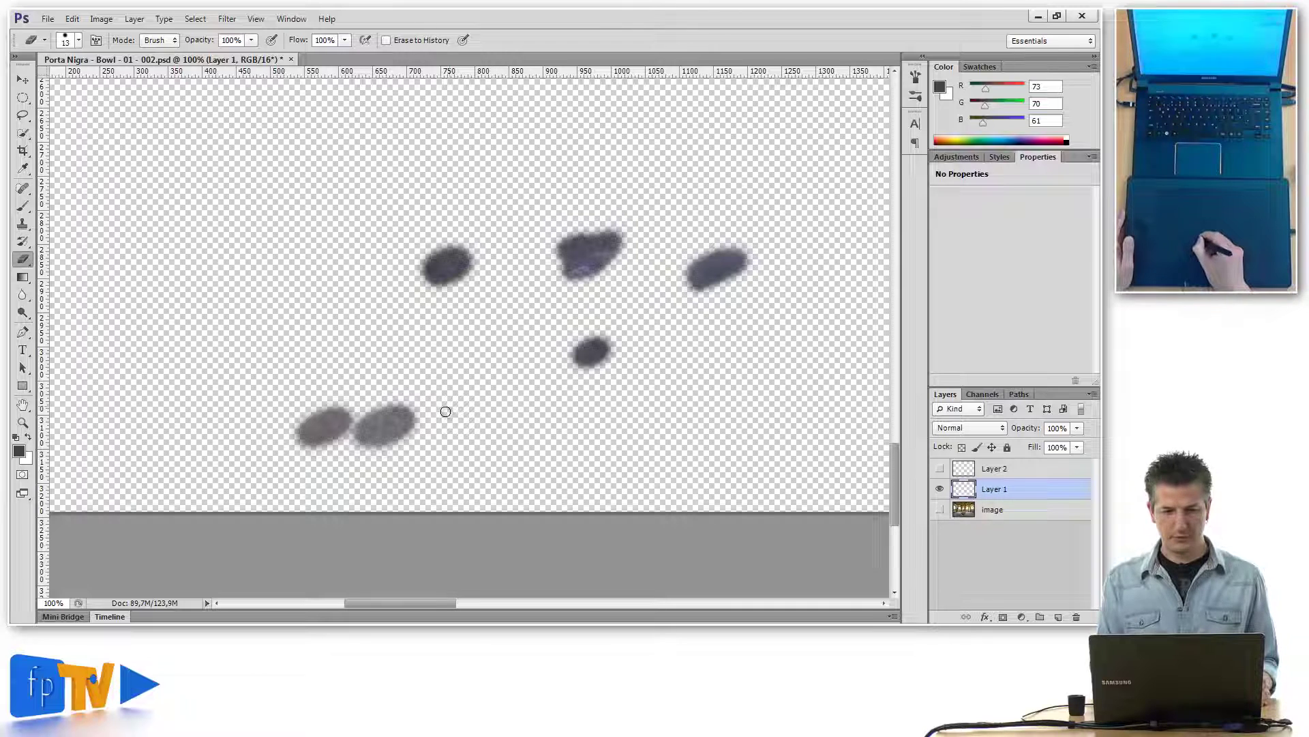
key(bracketright)
key(bracketright)
key(bracketright)
key(bracketright)
key(bracketright)
key(bracketright)
key(bracketright)
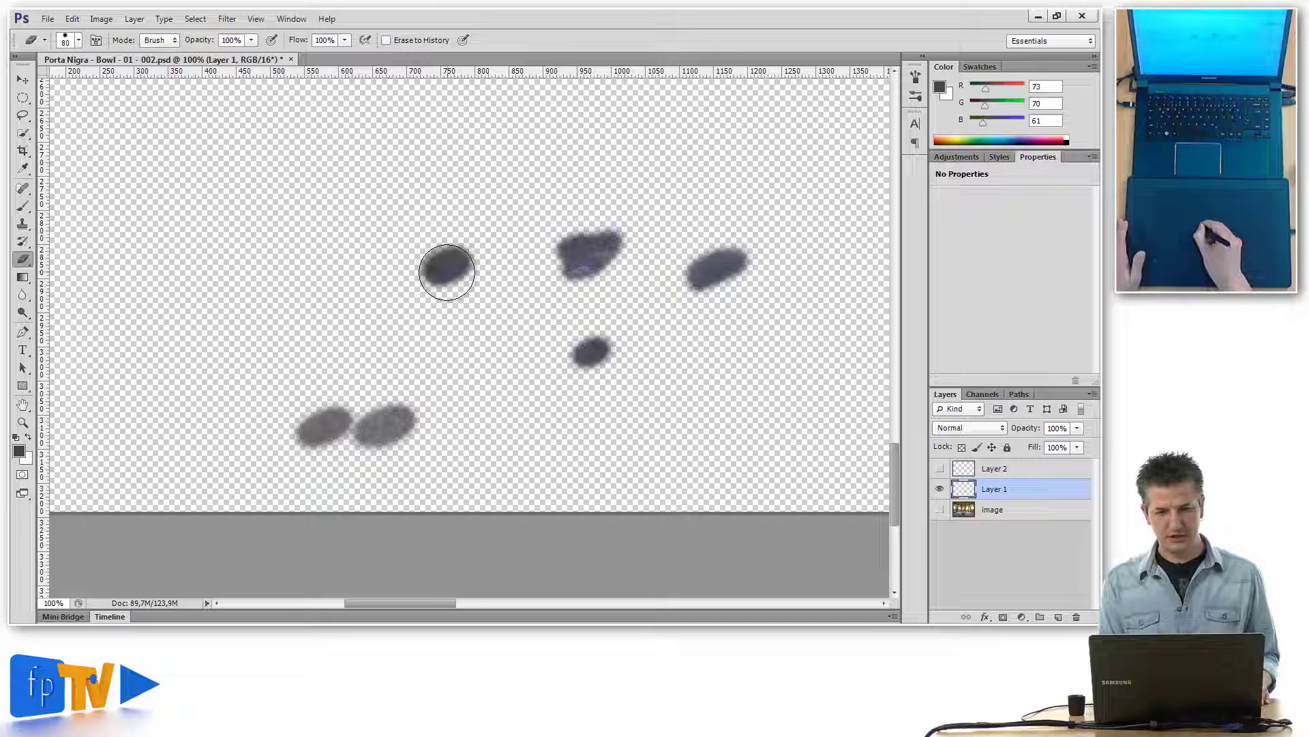
mouse_move(444, 268)
mouse_down()
mouse_move(453, 243)
mouse_move(432, 251)
mouse_move(403, 313)
mouse_up()
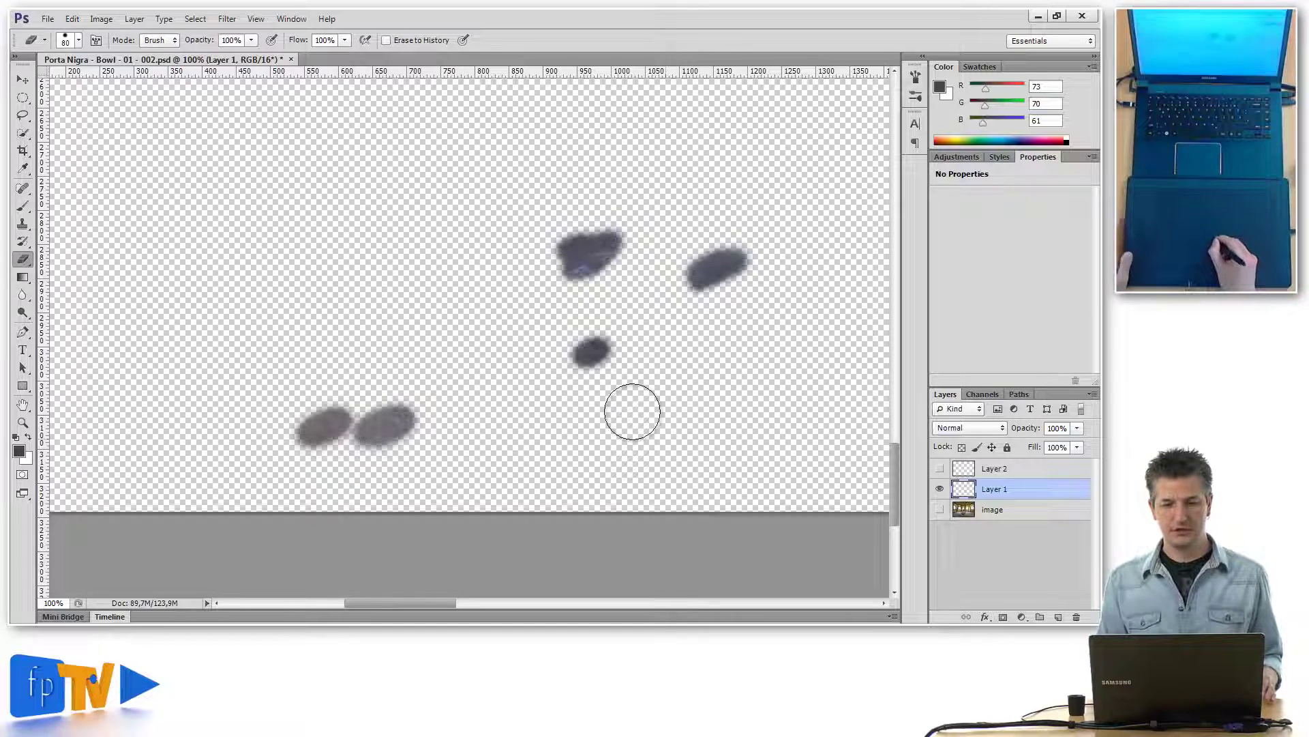
drag(621, 382, 604, 346)
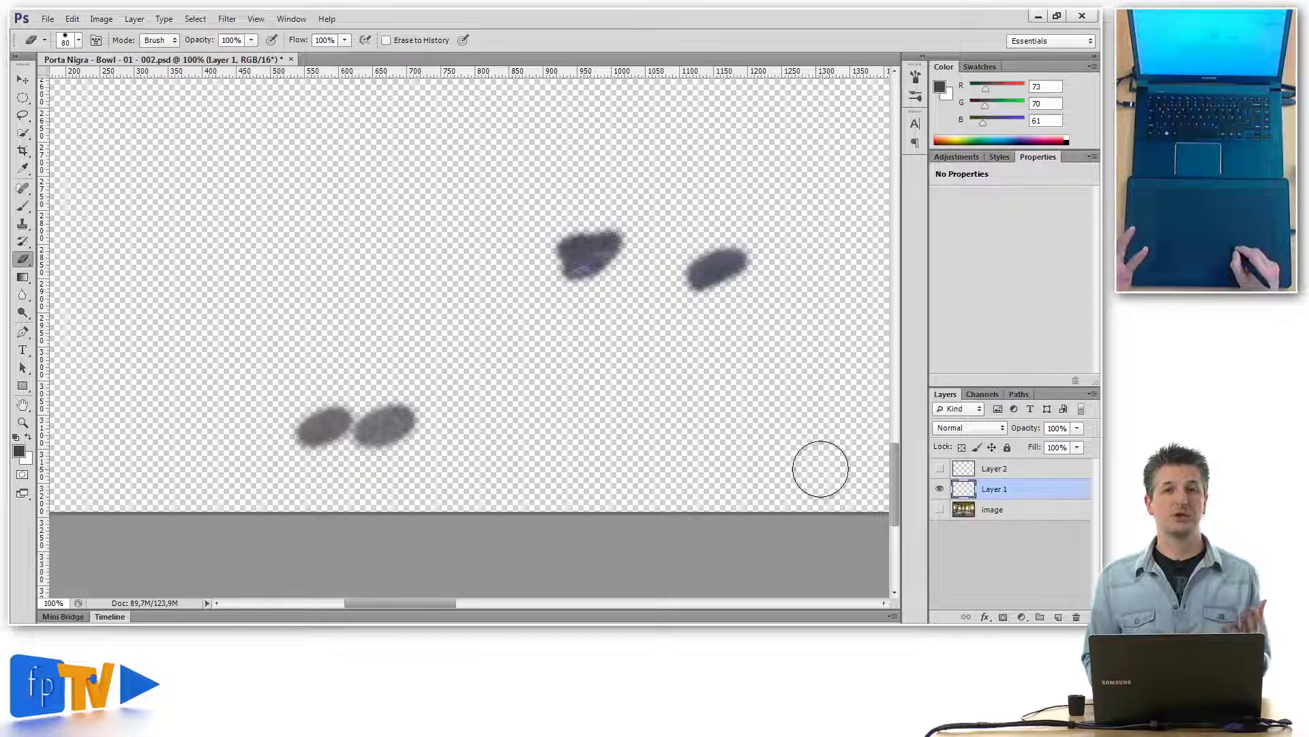
Step: Make the image layer visible again beneath Layer 1
click(941, 511)
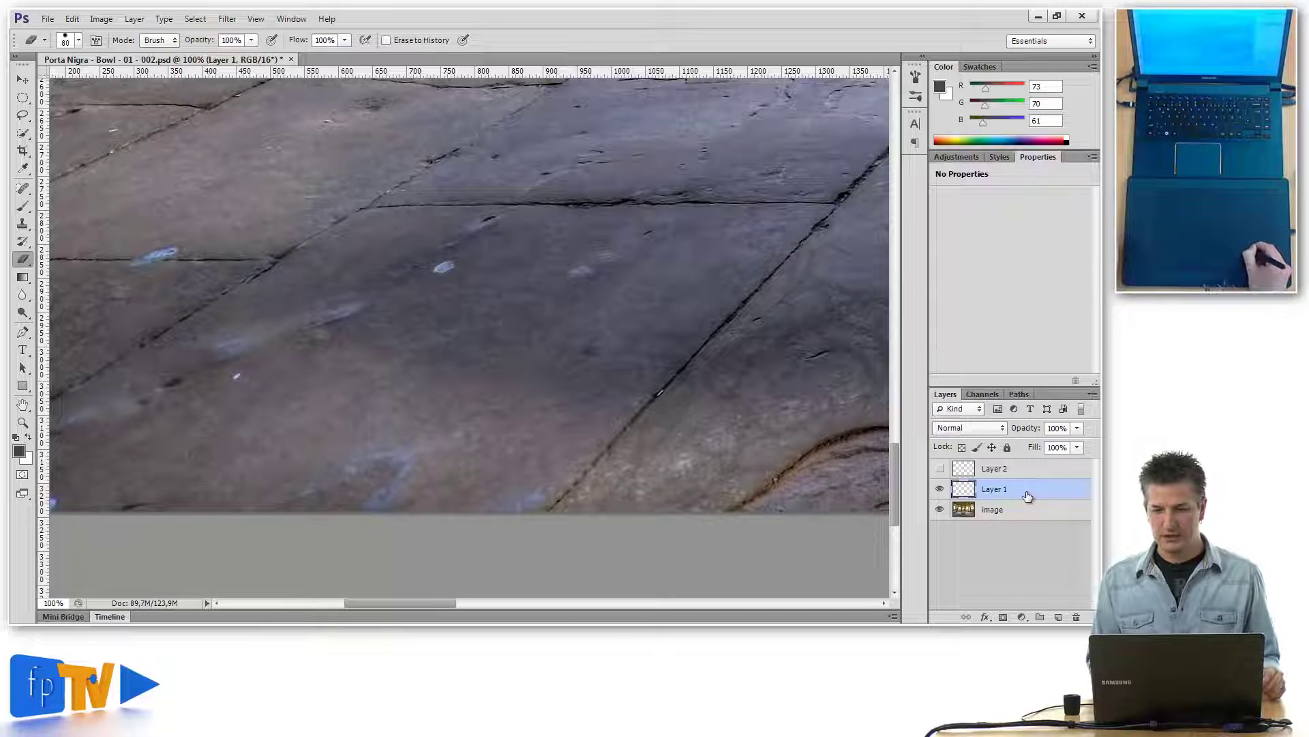
click(1077, 427)
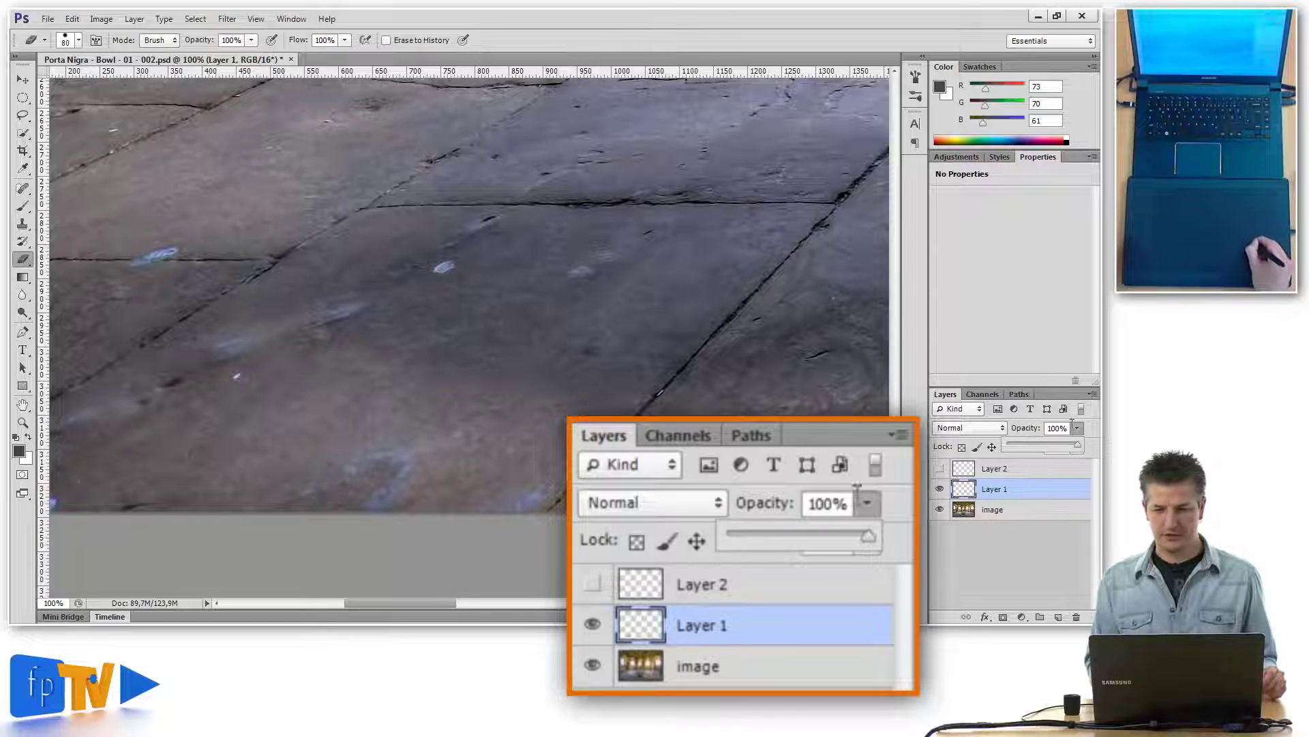
click(1055, 428)
click(1078, 429)
drag(1077, 443, 1056, 448)
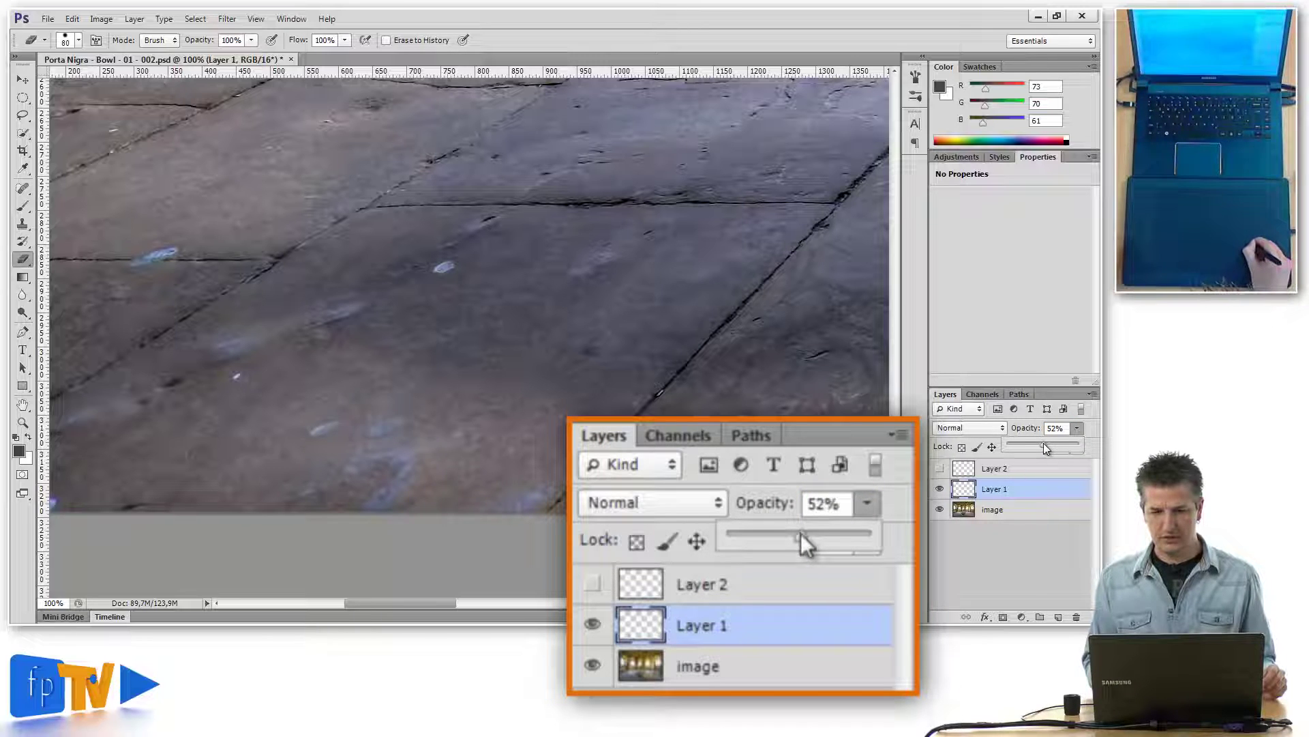
mouse_move(1036, 446)
mouse_down()
mouse_move(1019, 446)
mouse_move(1083, 443)
mouse_up()
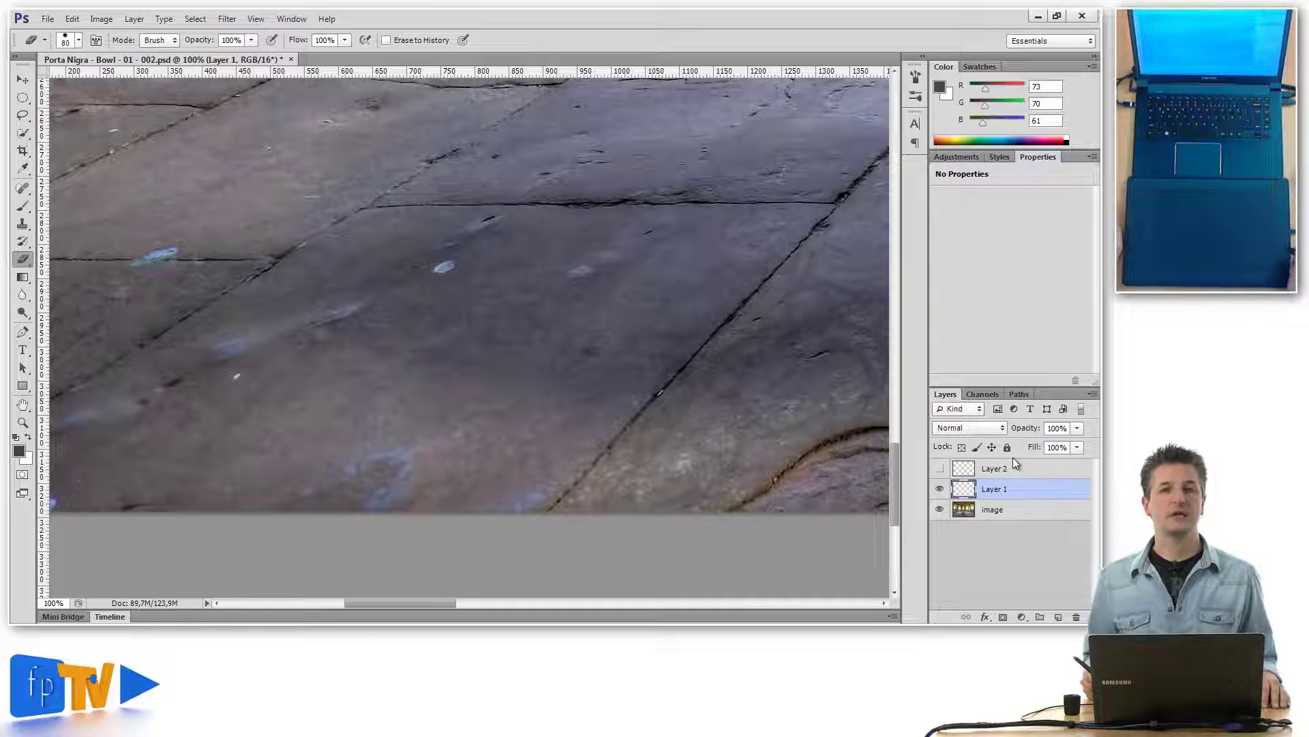
Step: Show Layer 2, then merge Layer 2, Layer 1 and the image into one layer
click(940, 468)
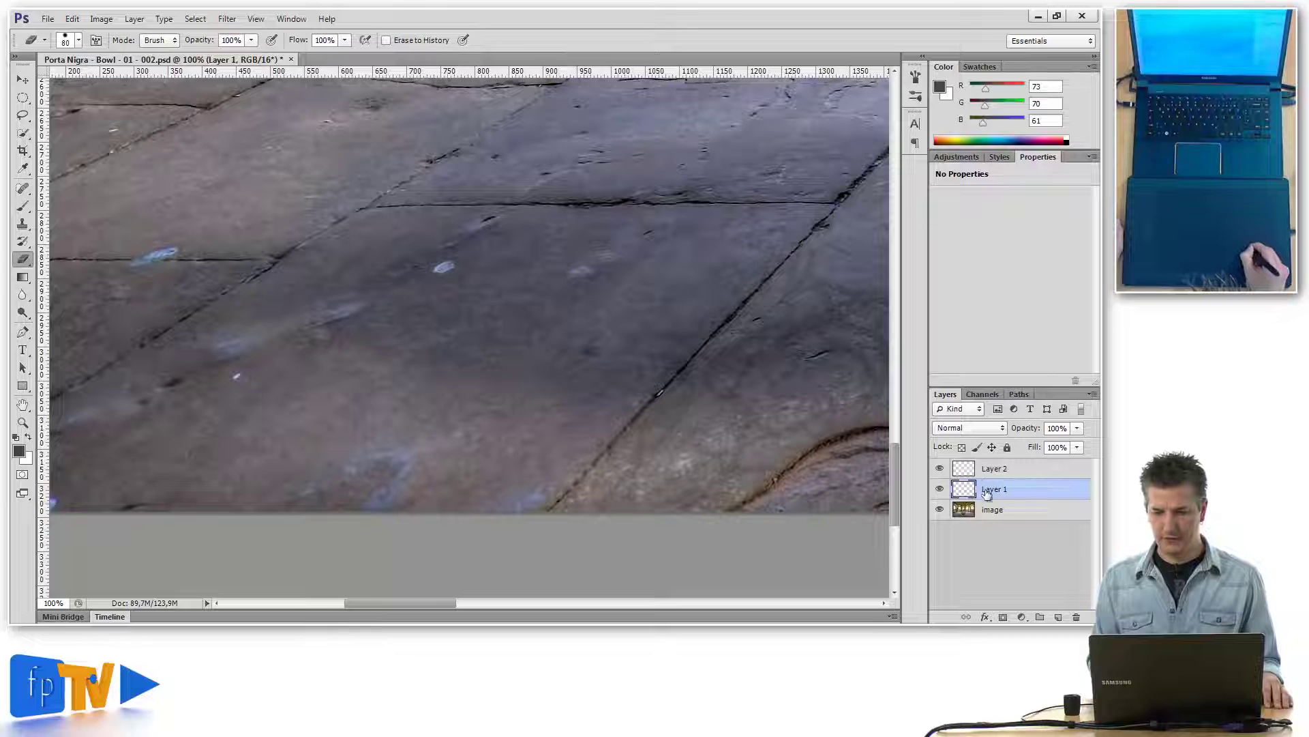
shift+click(1029, 471)
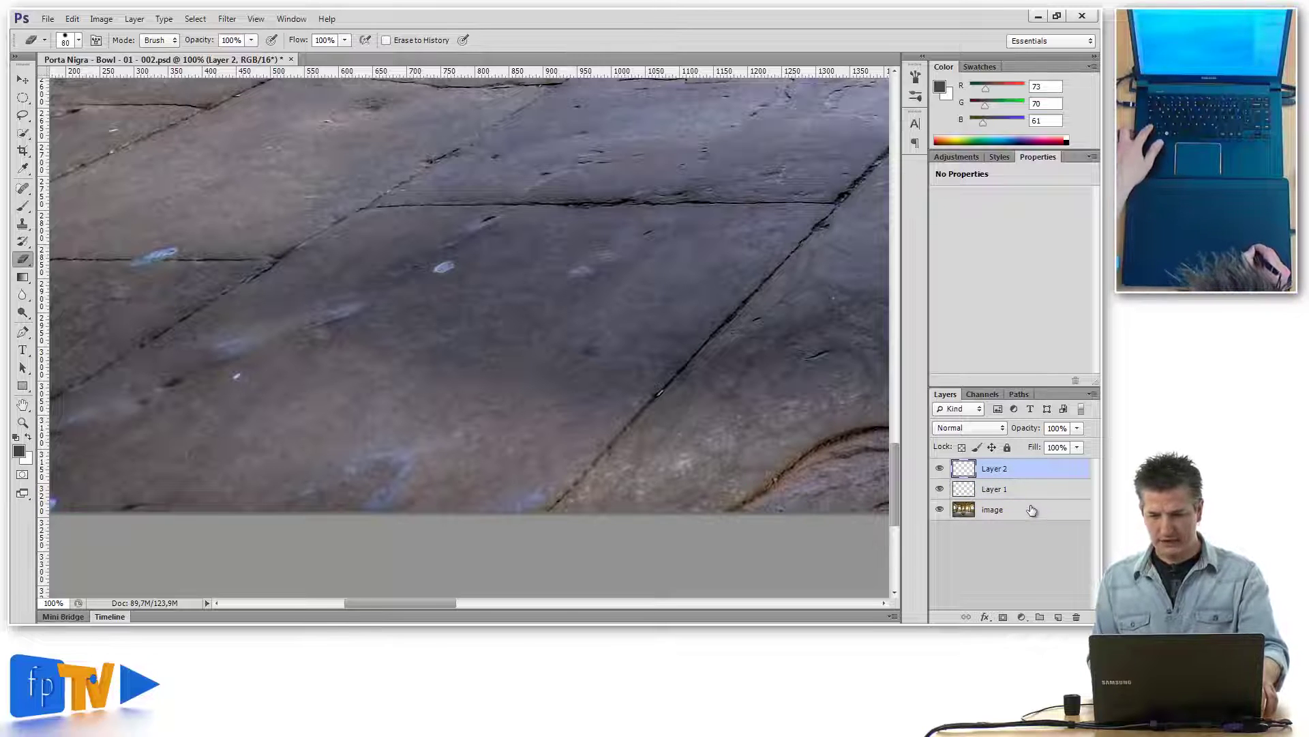
shift+click(1035, 511)
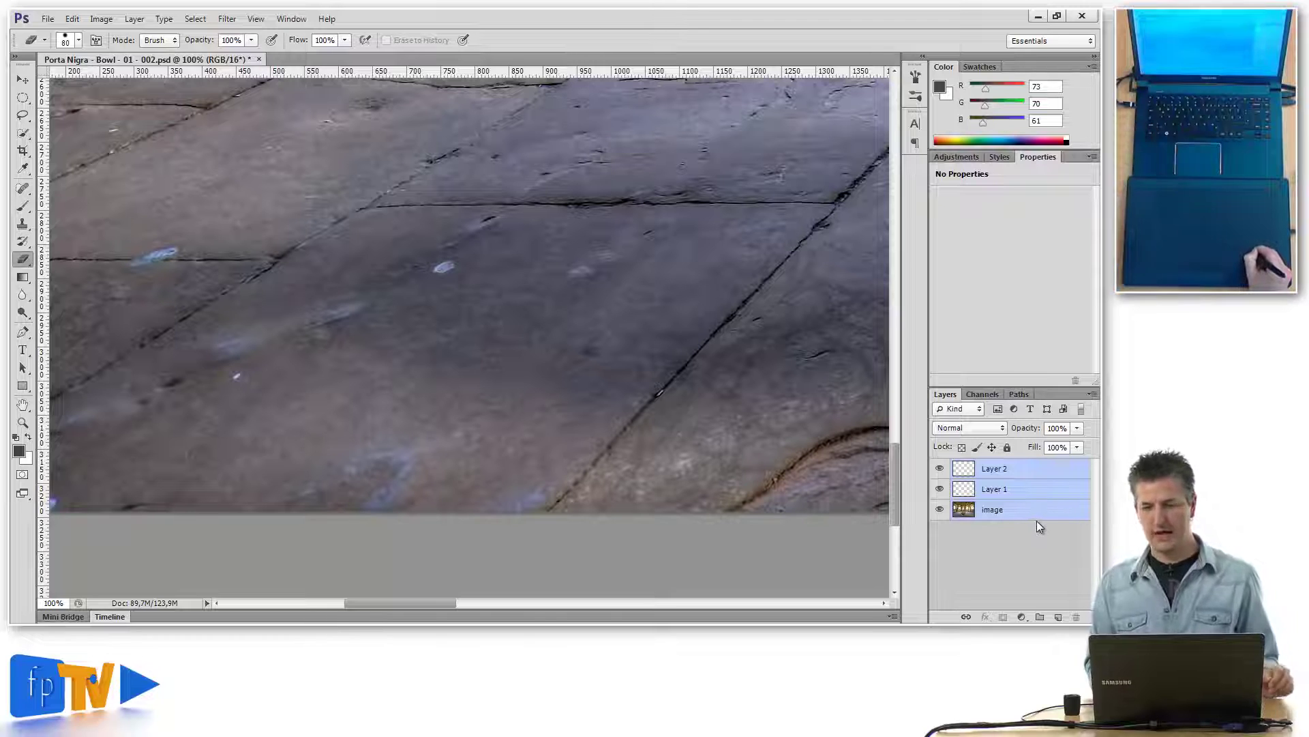
right_click(1039, 476)
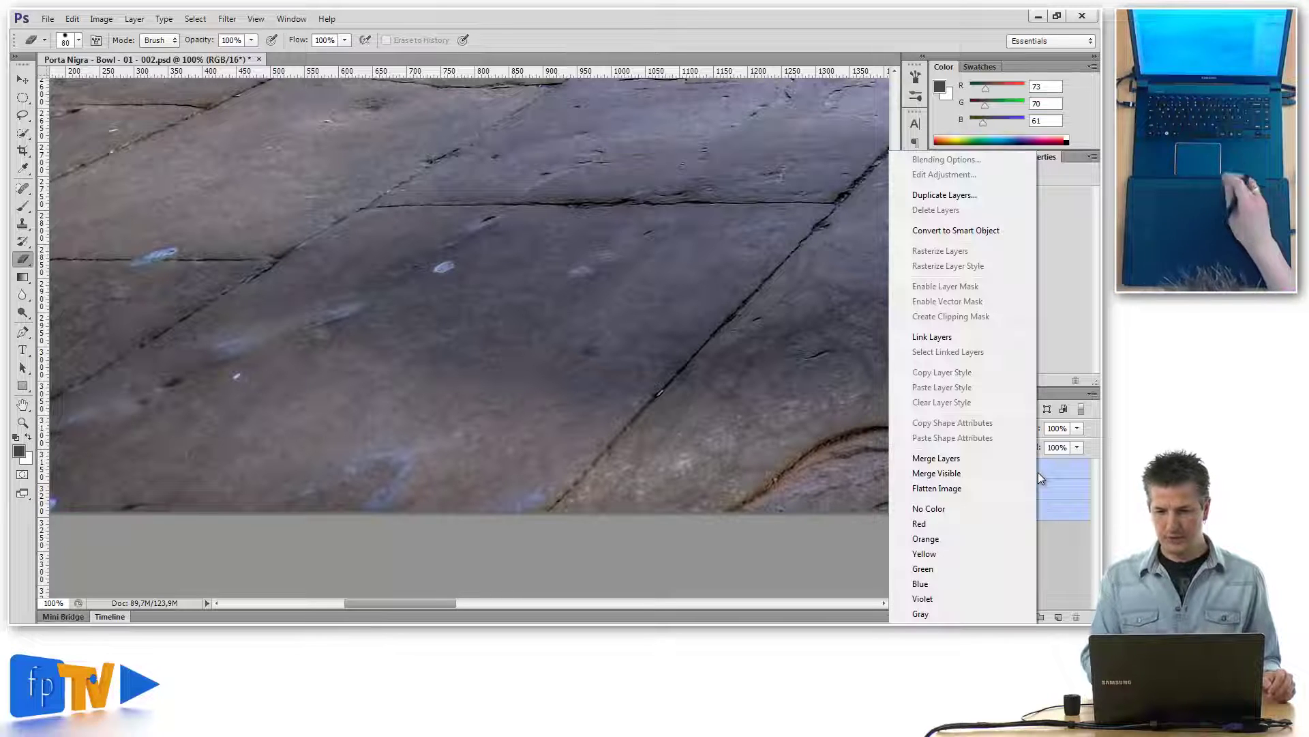
click(948, 463)
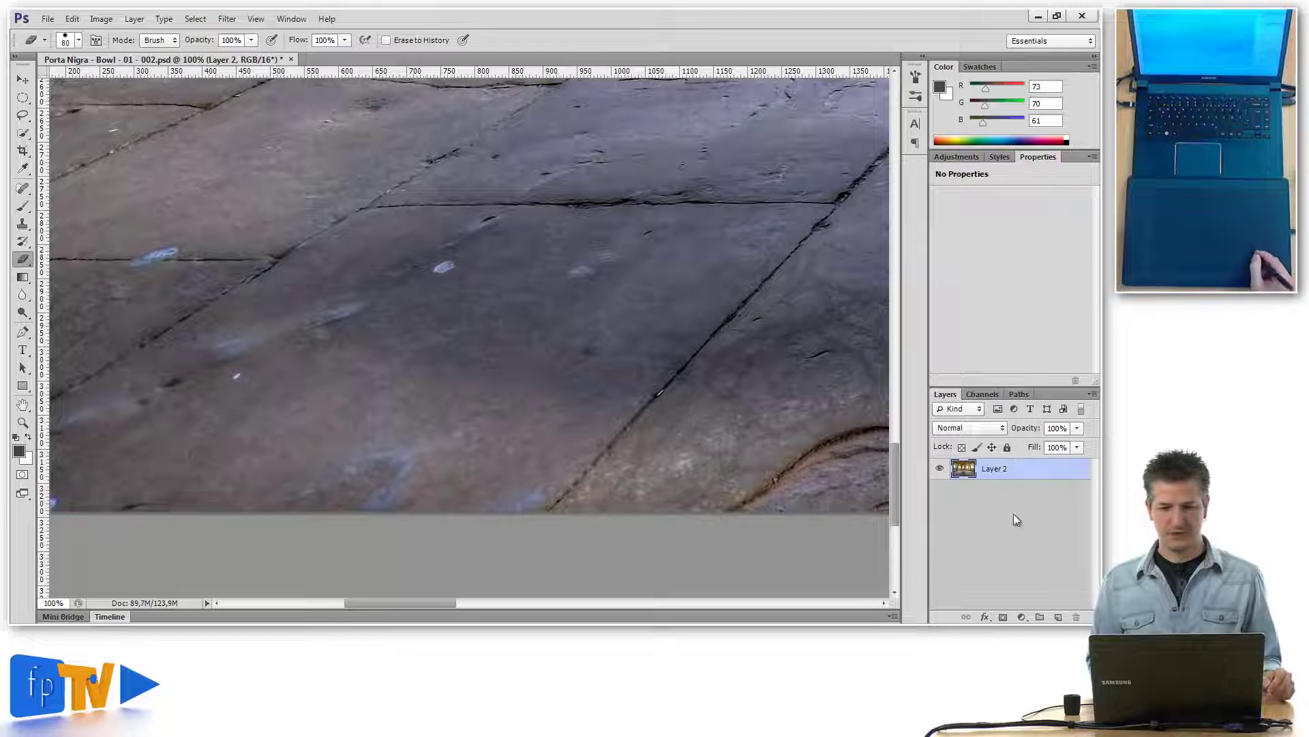
Step: Fit the whole retouched bowl-room photo on screen with Ctrl+0
key(ctrl+0)
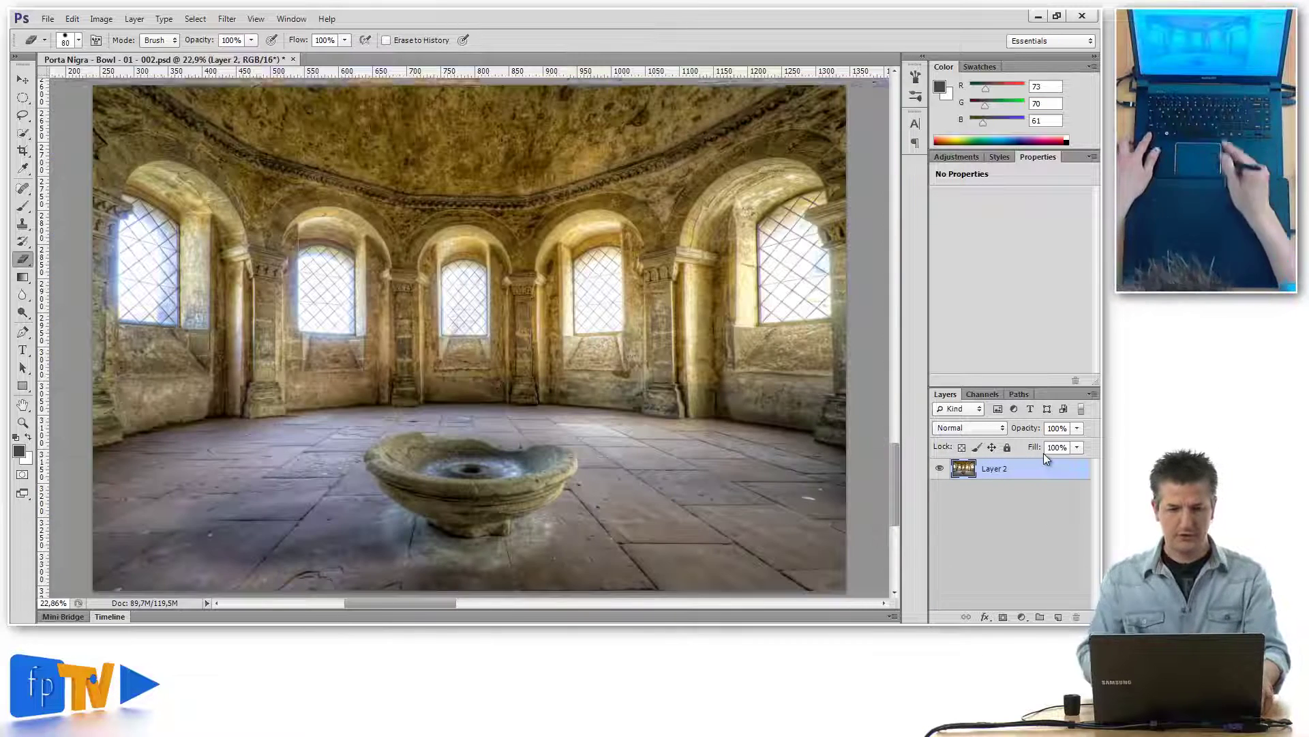